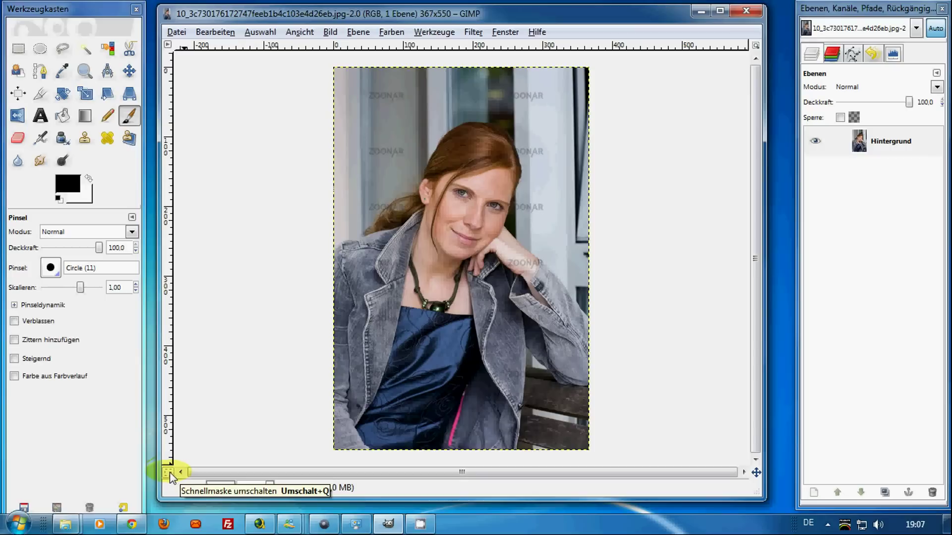
# Step: Cover the photo with a quick mask, zoom to 200% and make white the foreground colour
pyautogui.click(168, 473)
pyautogui.press('2')
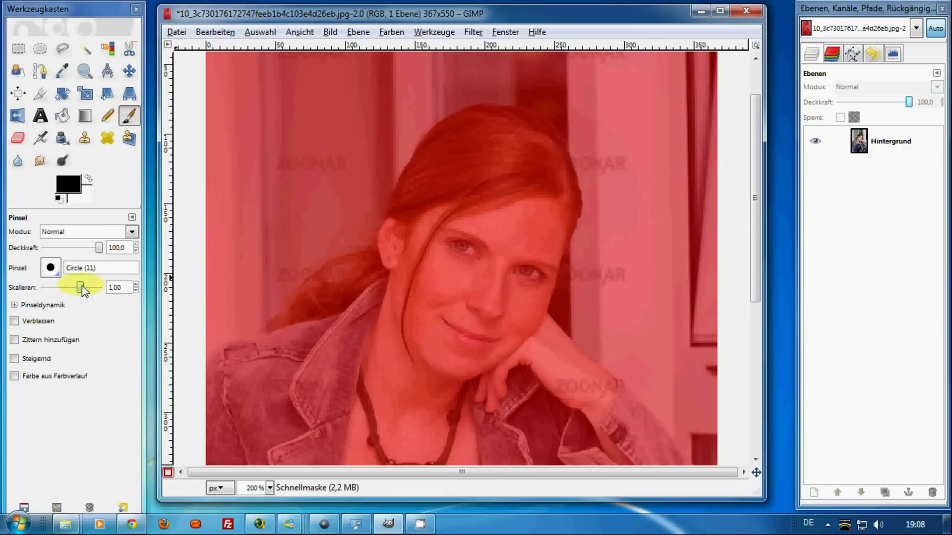
pyautogui.moveTo(80, 288); pyautogui.dragTo(117, 289)
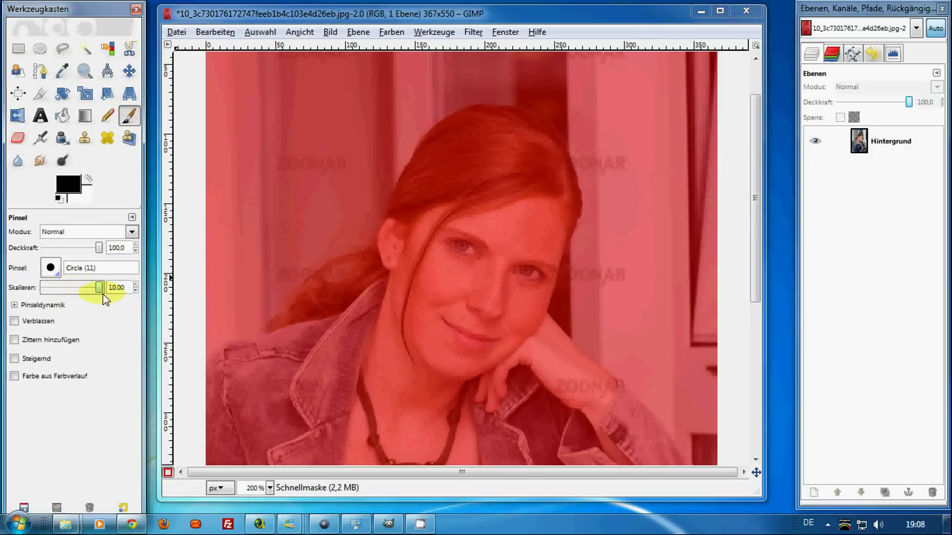
pyautogui.click(90, 179)
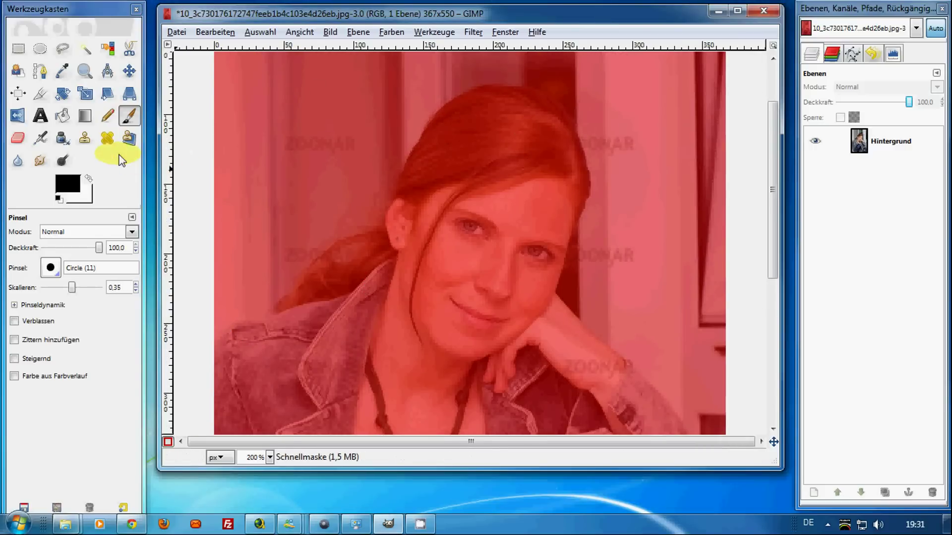
pyautogui.click(89, 179)
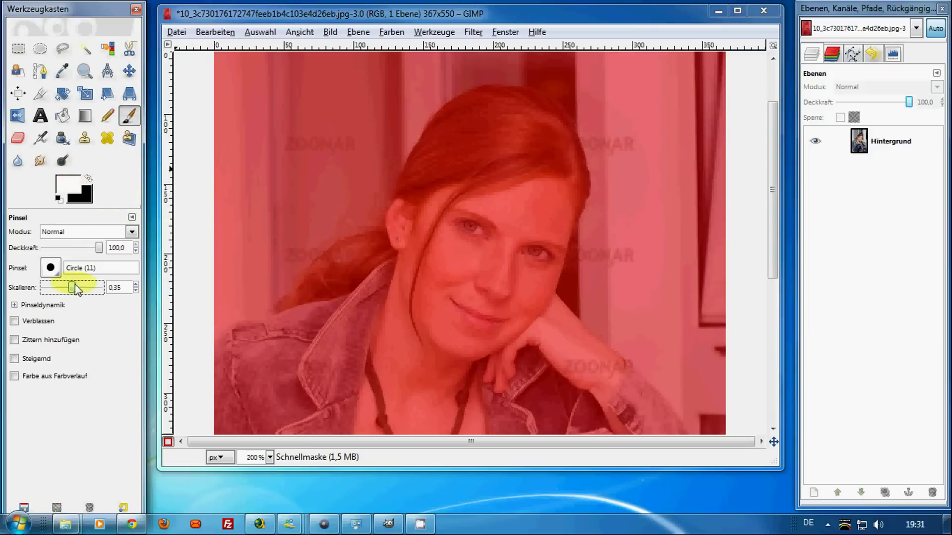
# Step: Set the Paintbrush scale to about 0.54 and zoom in to 300%
pyautogui.moveTo(72, 288); pyautogui.dragTo(111, 289)
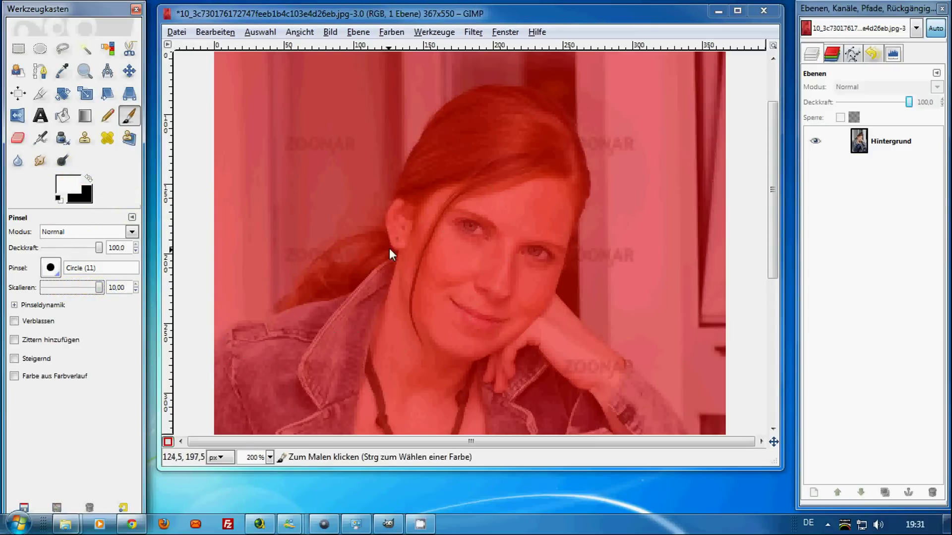
pyautogui.click(99, 288)
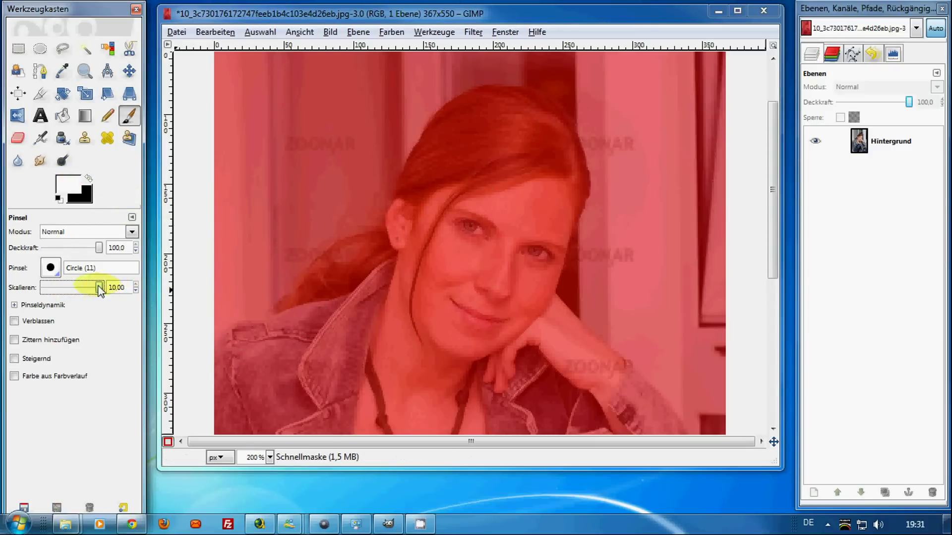
pyautogui.moveTo(100, 288)
pyautogui.mouseDown()
pyautogui.moveTo(60, 288)
pyautogui.moveTo(76, 289)
pyautogui.mouseUp()
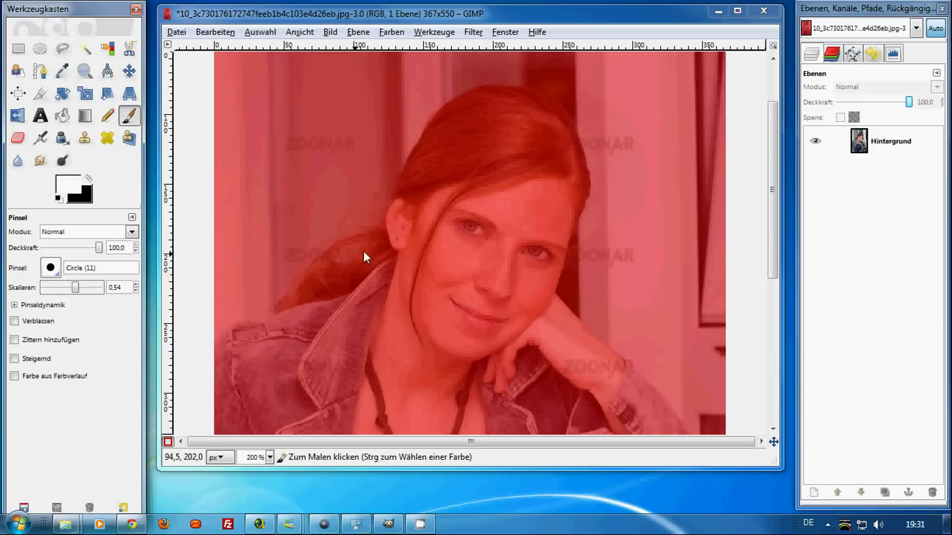
pyautogui.scroll(1, 434, 271)
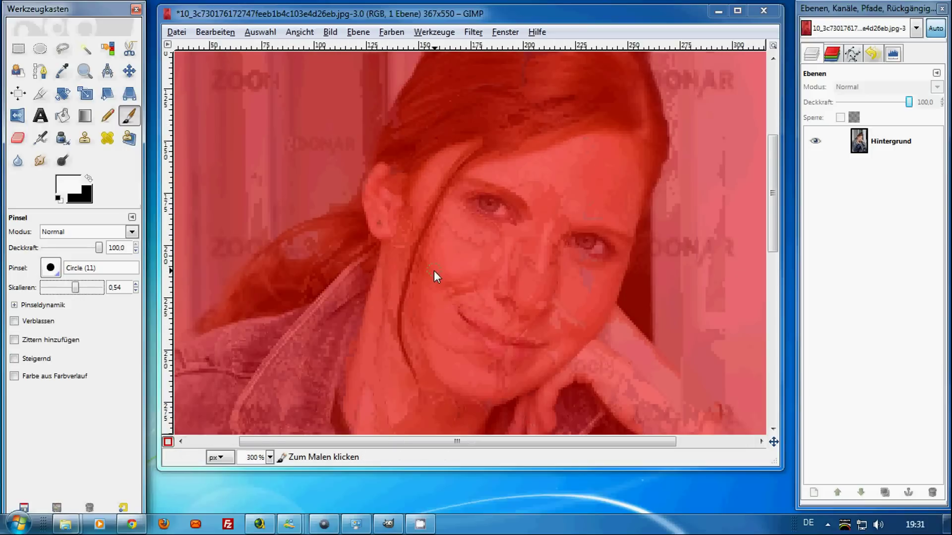
pyautogui.moveTo(773, 215); pyautogui.dragTo(772, 195)
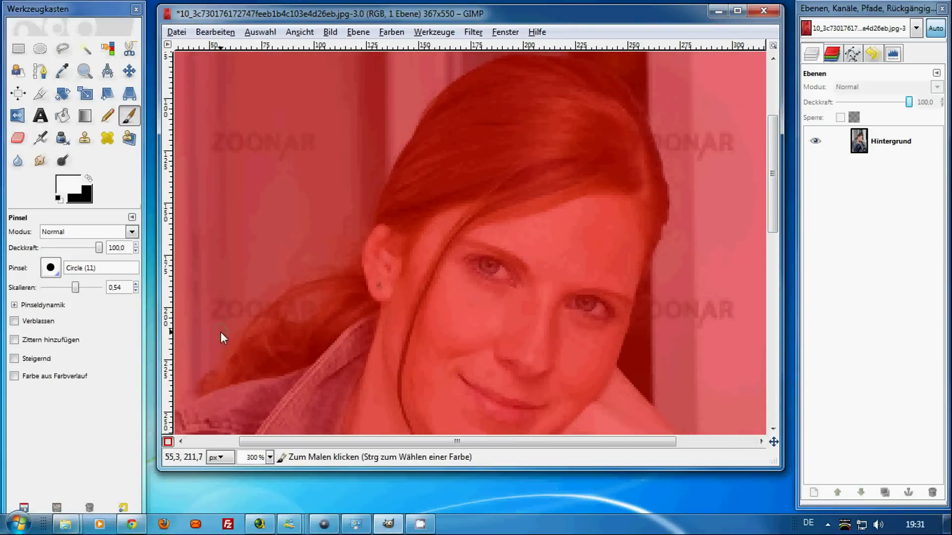
# Step: Paint away the quick mask along the hair edge, the crown hairline and the ponytail tip
pyautogui.press('ctrl')
pyautogui.moveTo(206, 384)
pyautogui.mouseDown()
pyautogui.moveTo(262, 314)
pyautogui.moveTo(327, 280)
pyautogui.moveTo(358, 280)
pyautogui.moveTo(355, 252)
pyautogui.moveTo(374, 211)
pyautogui.moveTo(451, 87)
pyautogui.moveTo(480, 70)
pyautogui.moveTo(584, 66)
pyautogui.moveTo(623, 89)
pyautogui.moveTo(653, 156)
pyautogui.moveTo(658, 225)
pyautogui.mouseUp()
pyautogui.moveTo(644, 187)
pyautogui.mouseDown()
pyautogui.moveTo(652, 208)
pyautogui.moveTo(621, 185)
pyautogui.moveTo(566, 184)
pyautogui.moveTo(483, 211)
pyautogui.moveTo(457, 199)
pyautogui.moveTo(407, 228)
pyautogui.moveTo(379, 221)
pyautogui.mouseUp()
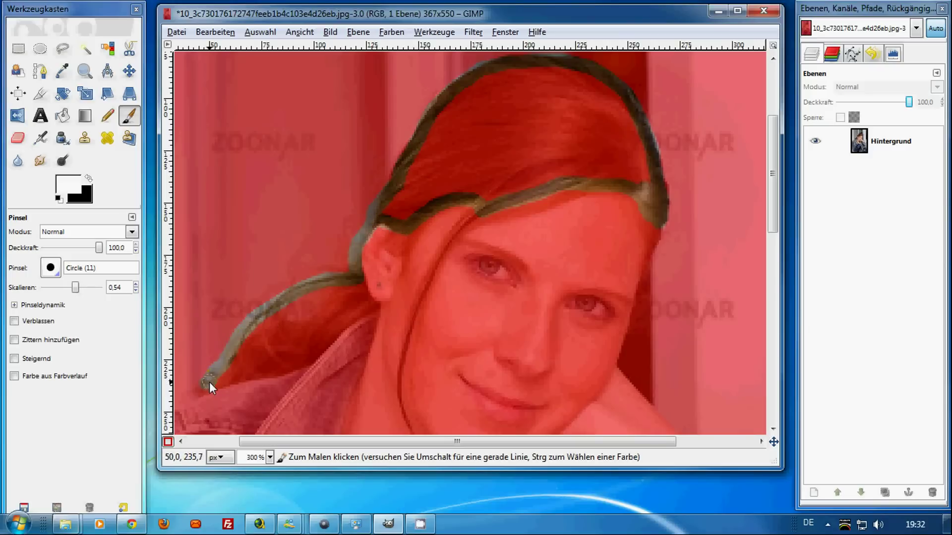
pyautogui.moveTo(229, 379)
pyautogui.mouseDown()
pyautogui.moveTo(305, 360)
pyautogui.moveTo(365, 308)
pyautogui.mouseUp()
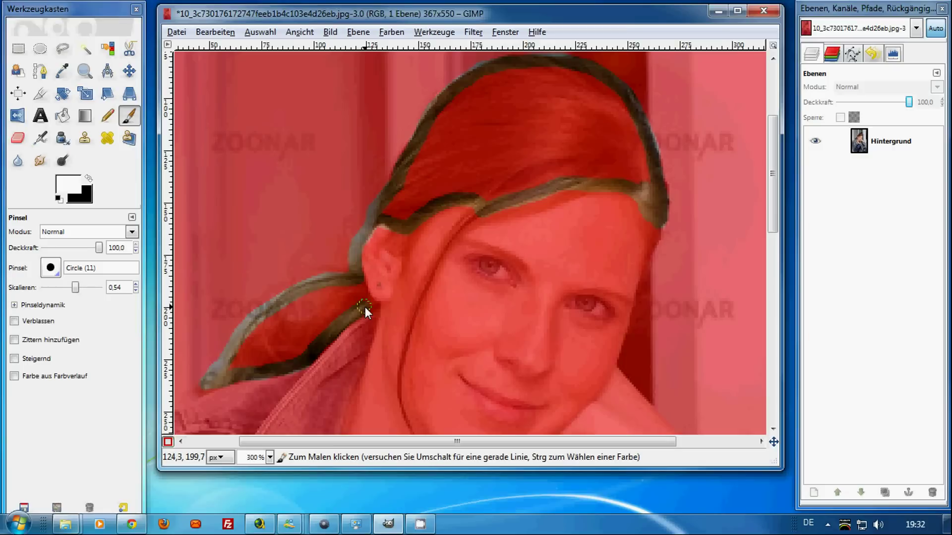
# Step: Resize the brush and unmask the remaining hair at the ponytail tip
pyautogui.moveTo(75, 288); pyautogui.dragTo(60, 289)
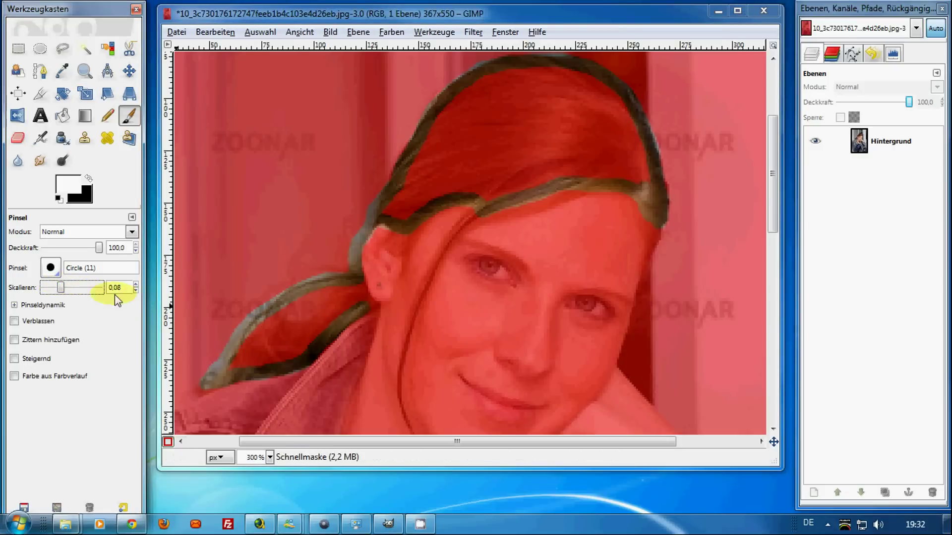
pyautogui.moveTo(61, 289); pyautogui.dragTo(145, 302)
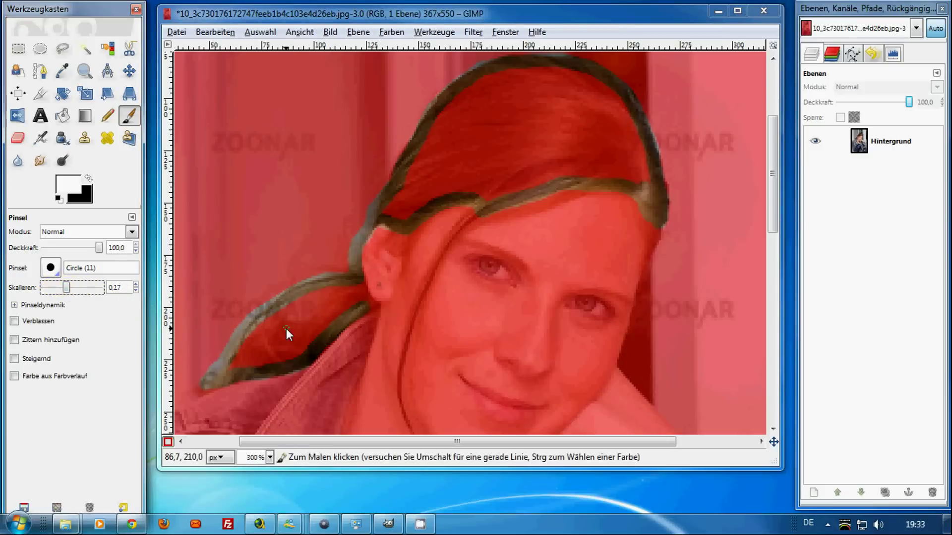
pyautogui.click(202, 383)
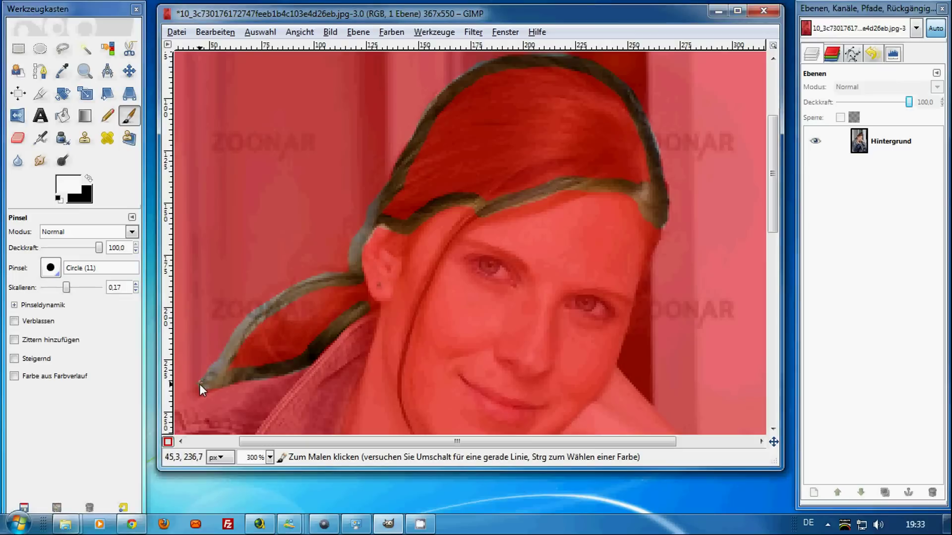
pyautogui.moveTo(192, 392)
pyautogui.mouseDown()
pyautogui.moveTo(221, 385)
pyautogui.moveTo(201, 391)
pyautogui.mouseUp()
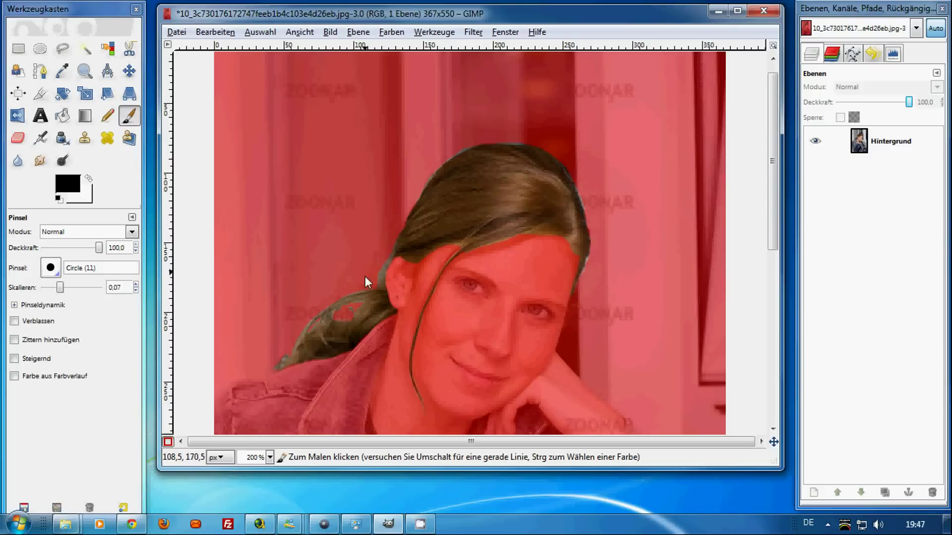
# Step: Switch off Quick Mask so the unmasked hair becomes a selection, then drag across the hair on the canvas
pyautogui.click(168, 442)
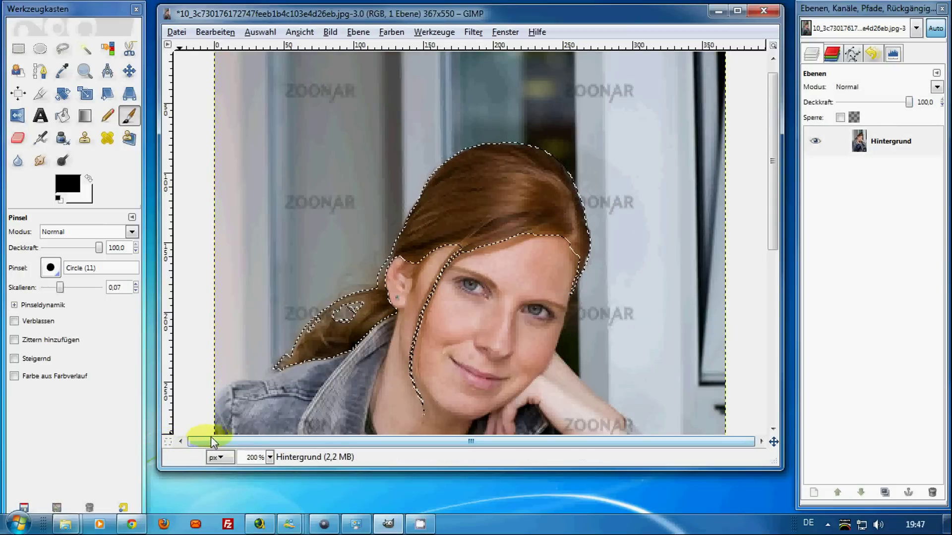
pyautogui.moveTo(423, 275); pyautogui.dragTo(463, 260)
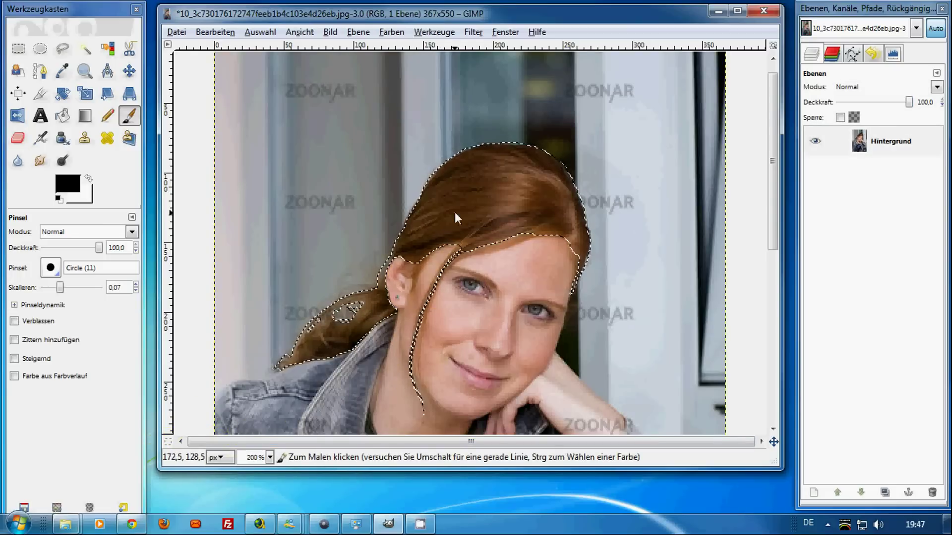
pyautogui.click(548, 251)
pyautogui.click(582, 265)
pyautogui.moveTo(581, 261); pyautogui.dragTo(523, 243)
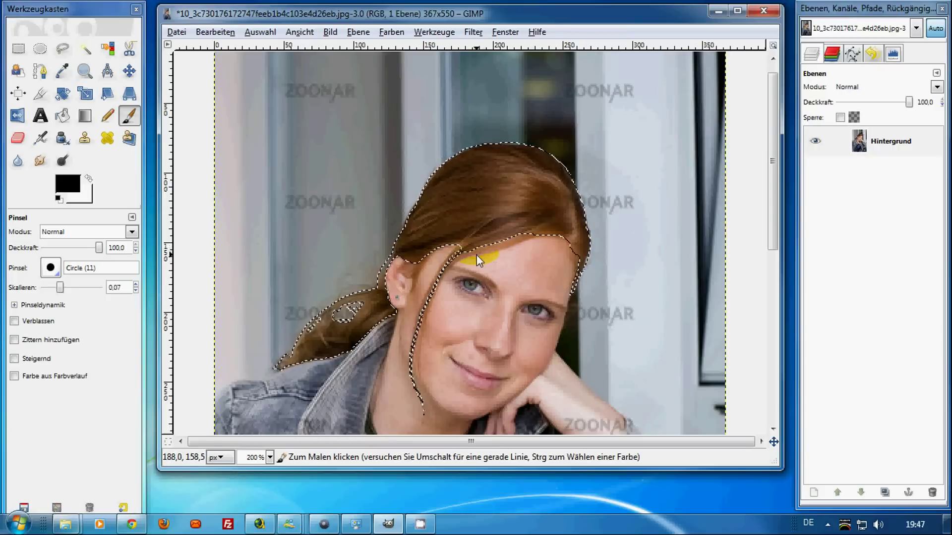
pyautogui.moveTo(524, 243)
pyautogui.mouseDown()
pyautogui.moveTo(394, 346)
pyautogui.moveTo(415, 288)
pyautogui.moveTo(437, 265)
pyautogui.mouseUp()
pyautogui.moveTo(437, 265)
pyautogui.mouseDown()
pyautogui.moveTo(448, 258)
pyautogui.moveTo(382, 251)
pyautogui.mouseUp()
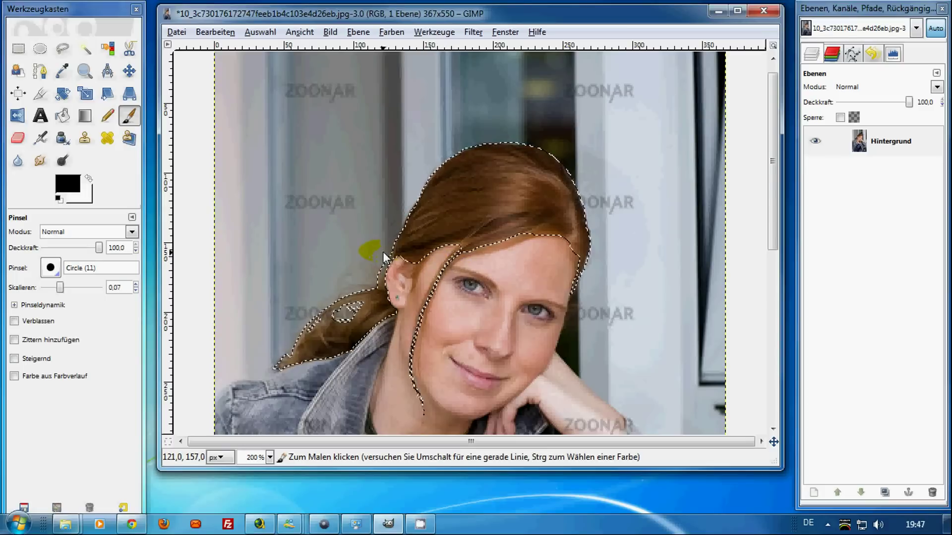
pyautogui.moveTo(399, 287); pyautogui.dragTo(388, 295)
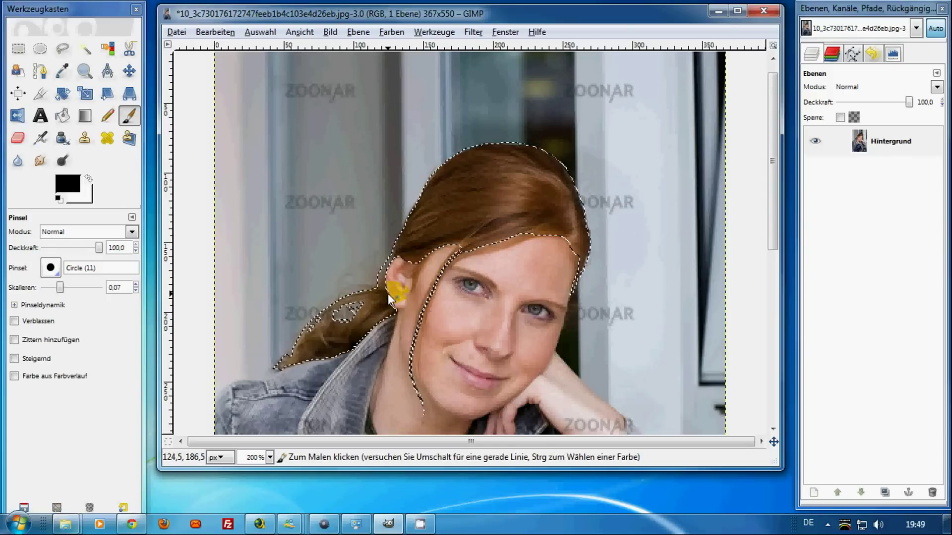
pyautogui.moveTo(387, 294); pyautogui.dragTo(433, 240)
pyautogui.moveTo(534, 252)
pyautogui.mouseDown()
pyautogui.moveTo(521, 254)
pyautogui.moveTo(585, 281)
pyautogui.mouseUp()
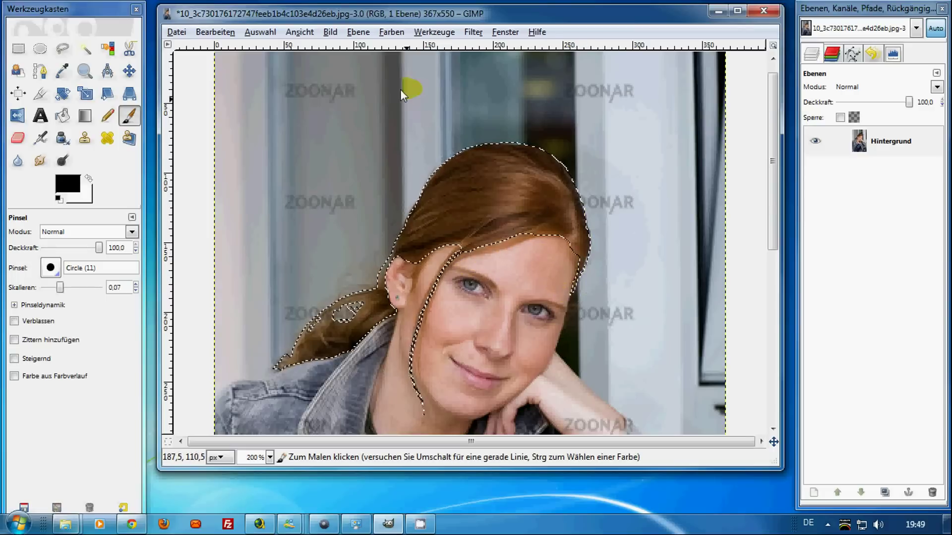
# Step: Feather the hair selection by 10 pixels with Select > Feather
pyautogui.click(261, 32)
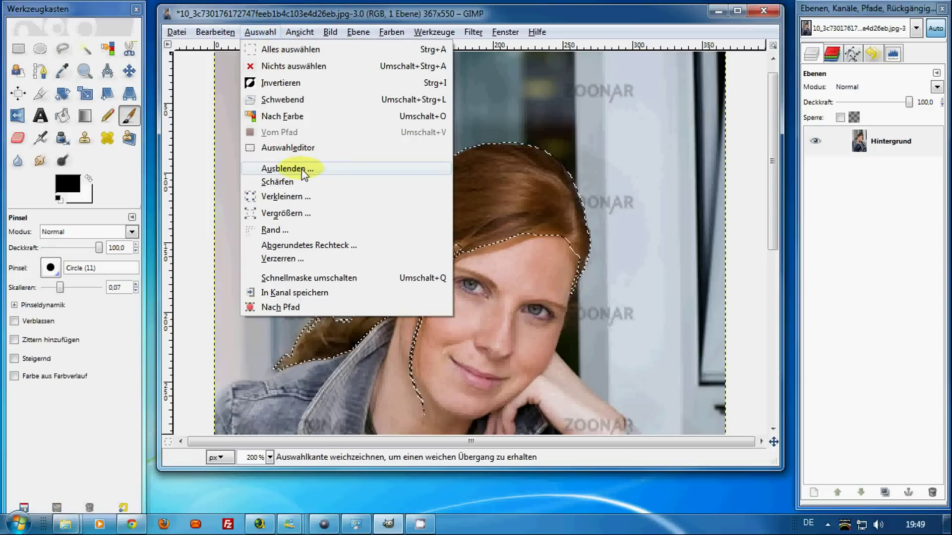
pyautogui.click(301, 169)
pyautogui.moveTo(446, 207); pyautogui.dragTo(249, 121)
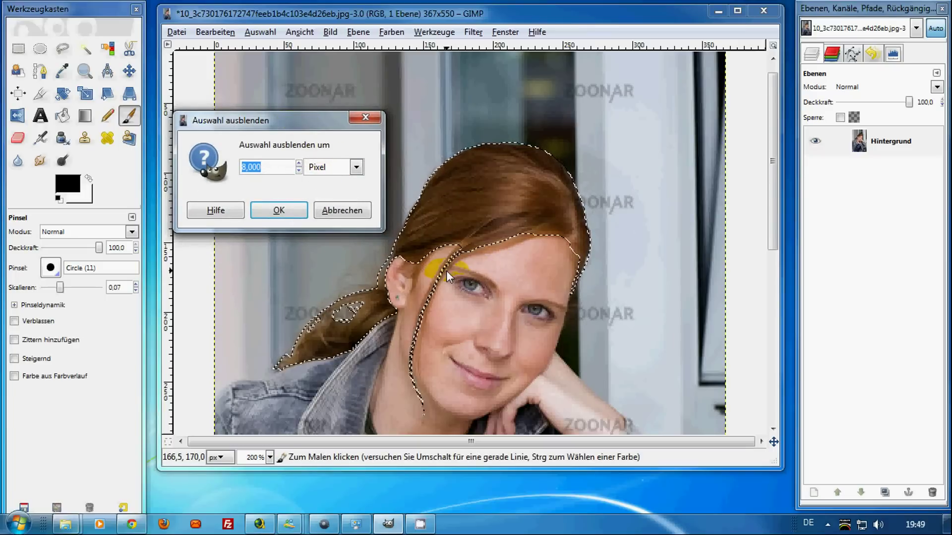
pyautogui.click(299, 164)
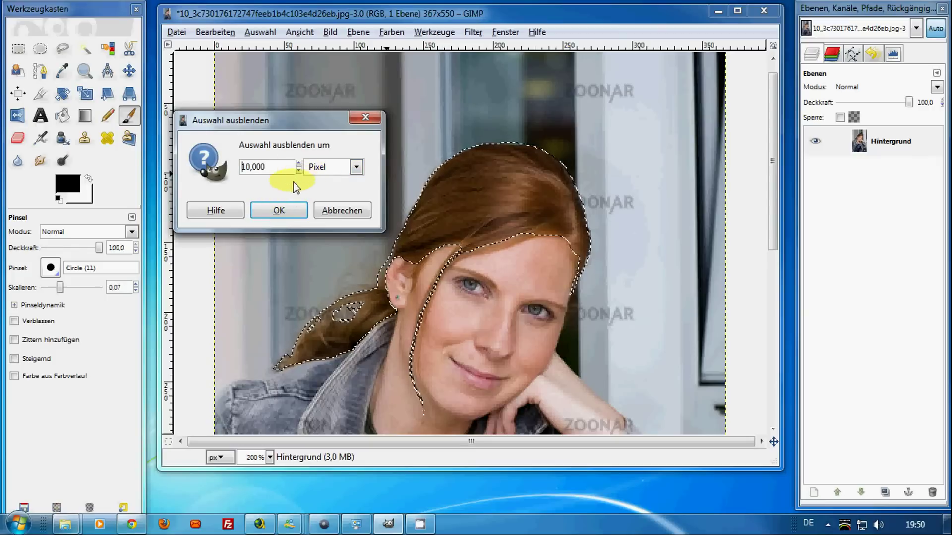
pyautogui.click(279, 210)
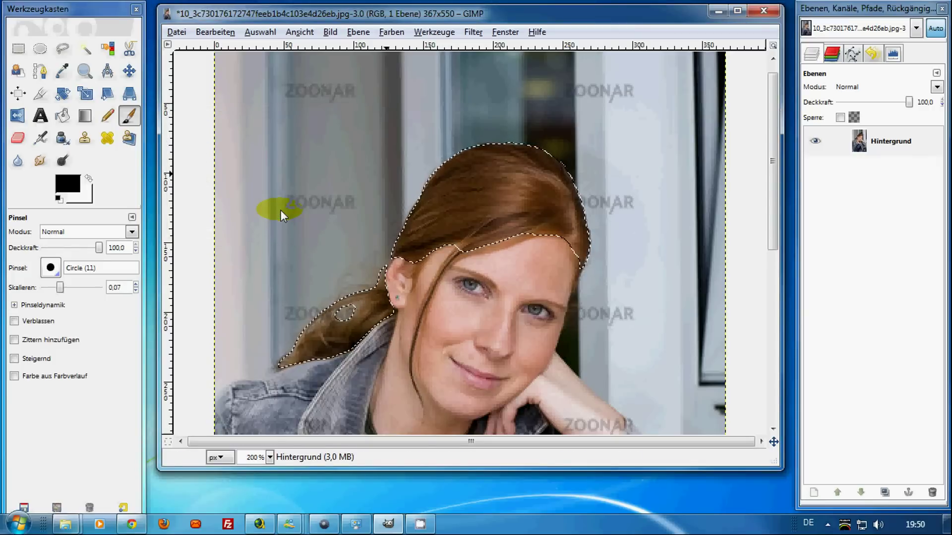
pyautogui.click(539, 266)
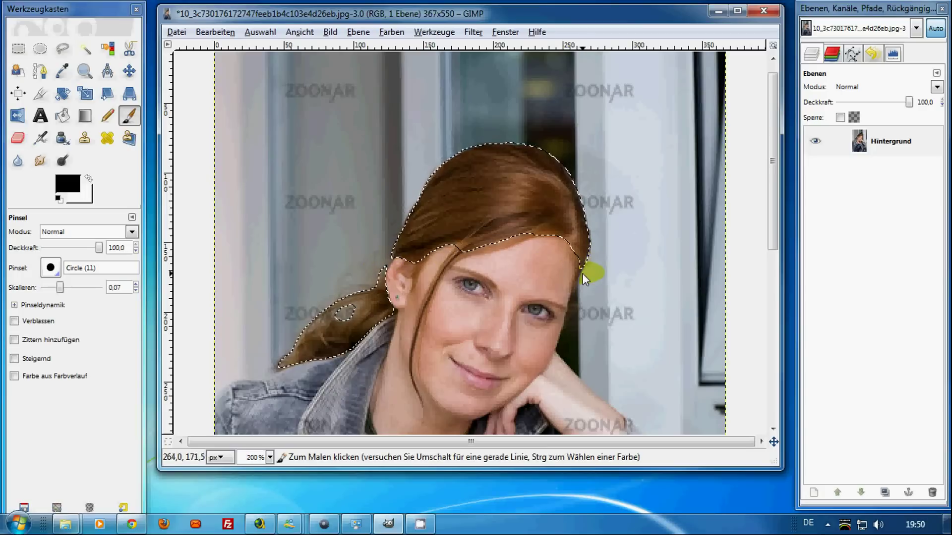
pyautogui.click(440, 85)
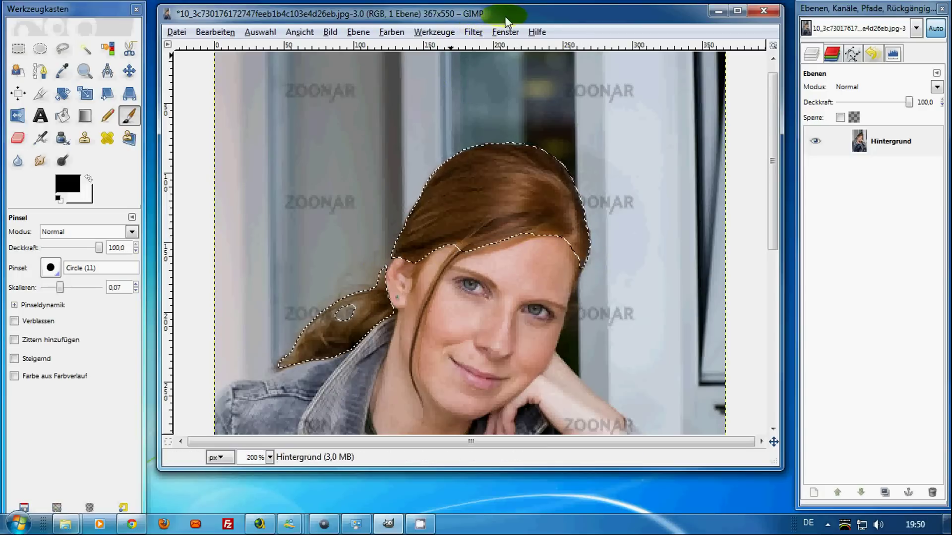
pyautogui.click(371, 163)
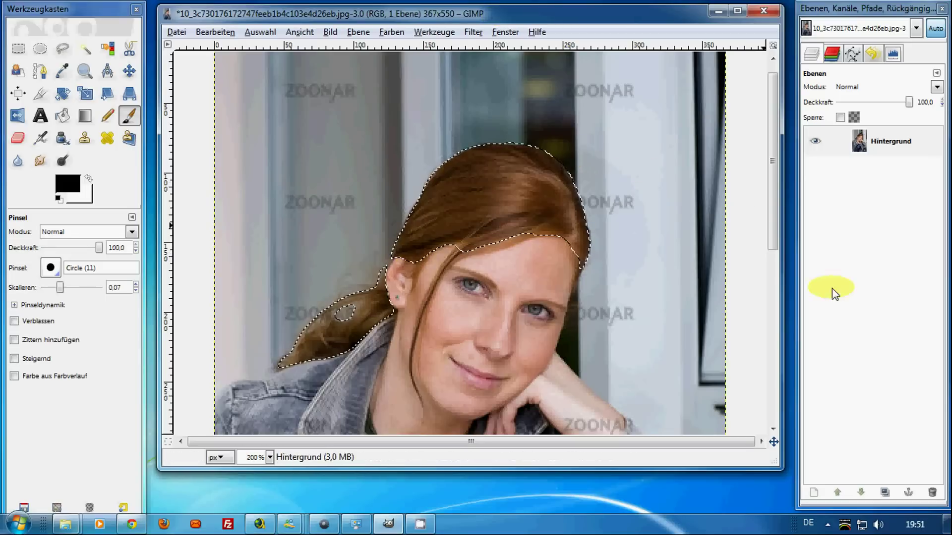
# Step: Add a transparent layer, Neue Ebene, above the photo and make it the active layer
pyautogui.click(814, 492)
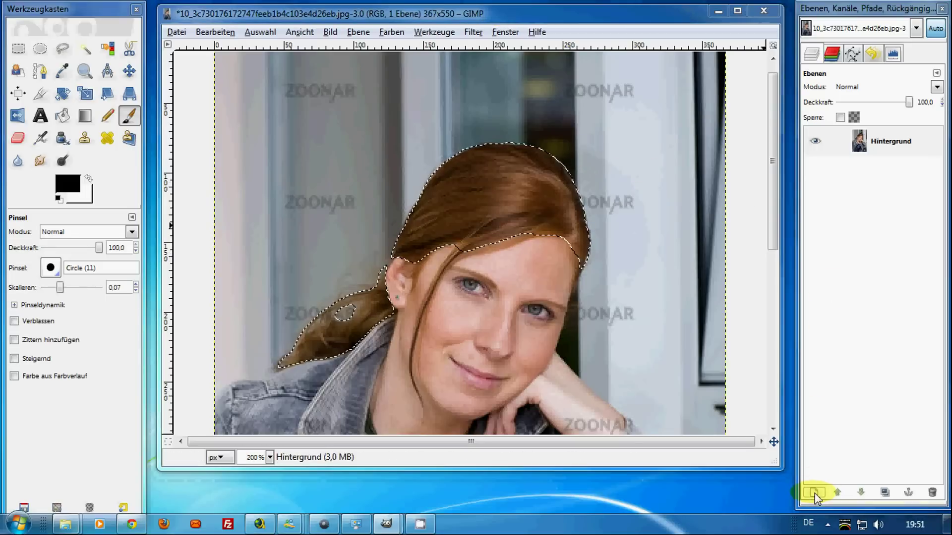
pyautogui.click(198, 295)
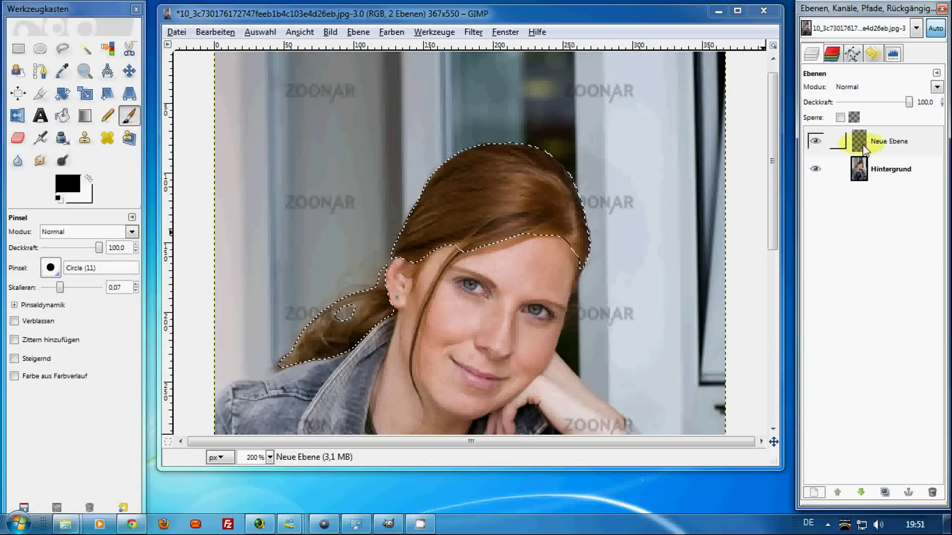
pyautogui.click(862, 143)
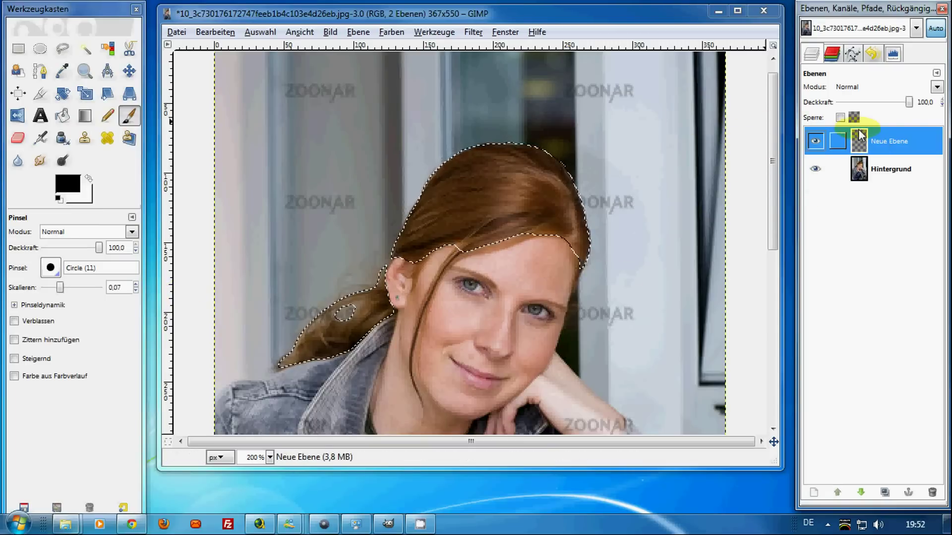
# Step: Set the foreground colour to pure red ff0000
pyautogui.click(72, 189)
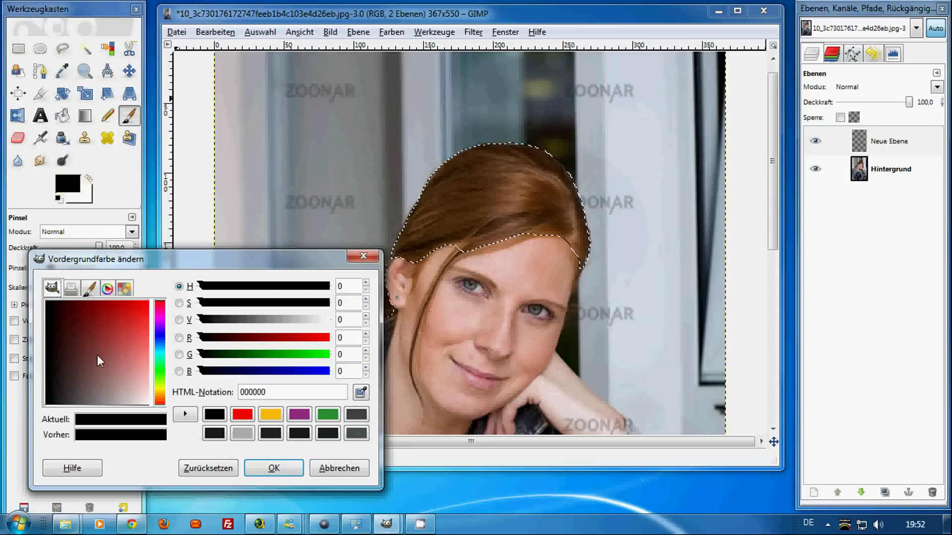
pyautogui.click(149, 301)
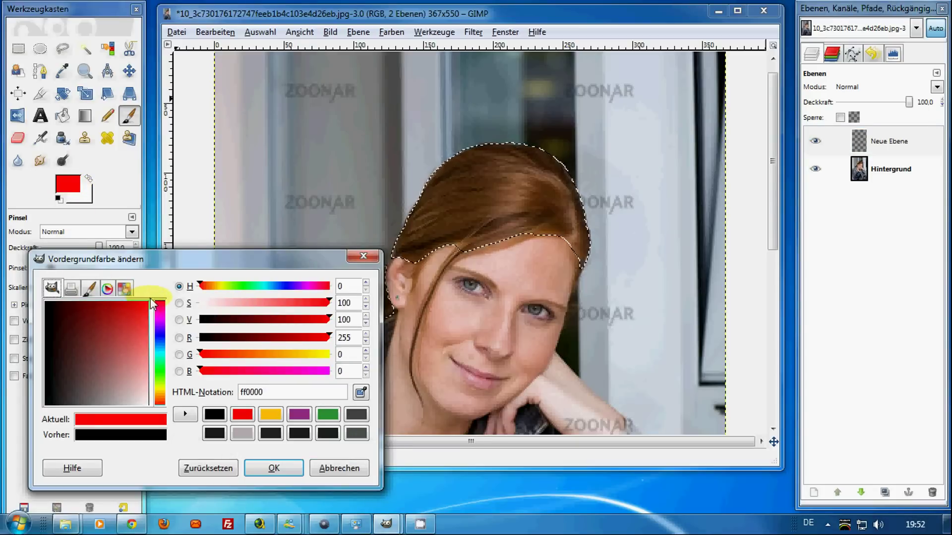
pyautogui.click(274, 469)
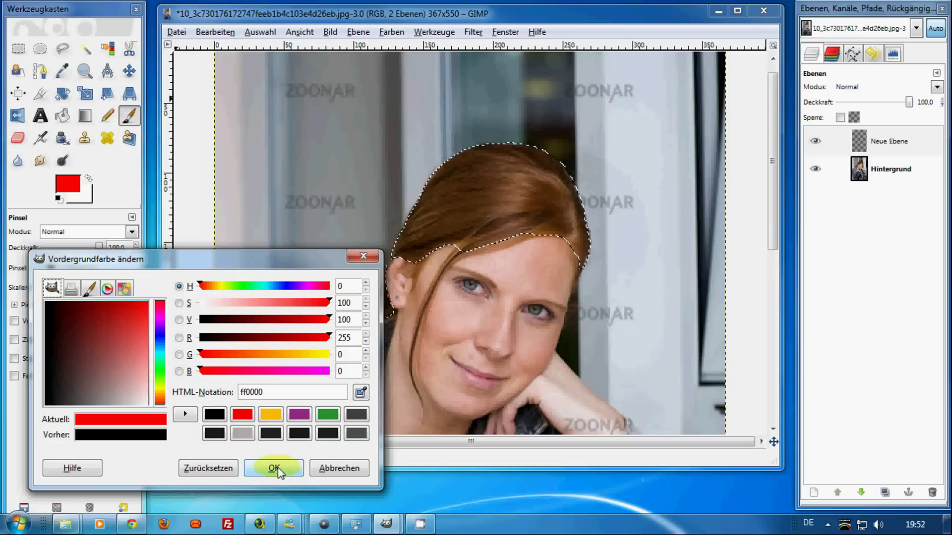
pyautogui.click(416, 188)
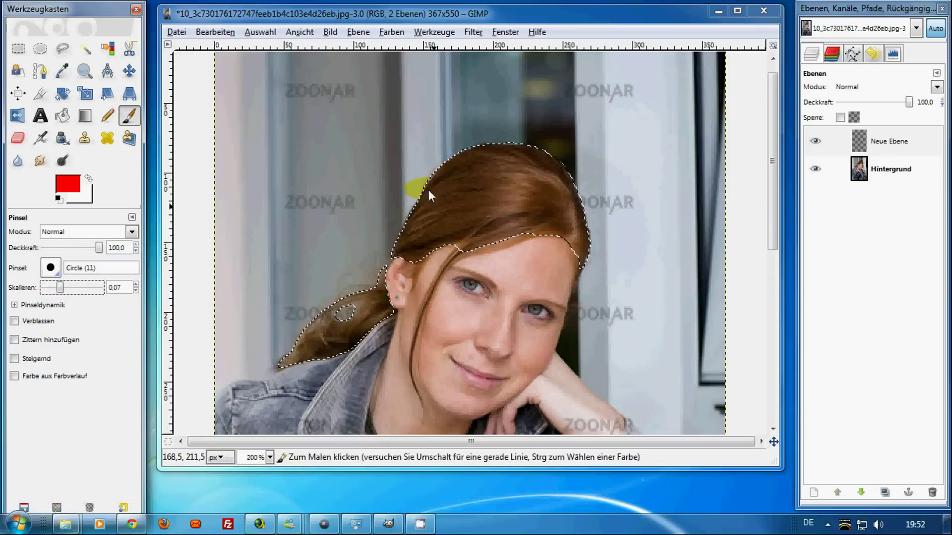
# Step: Fill the hair selection with red on Neue Ebene, then select nothing
pyautogui.click(215, 32)
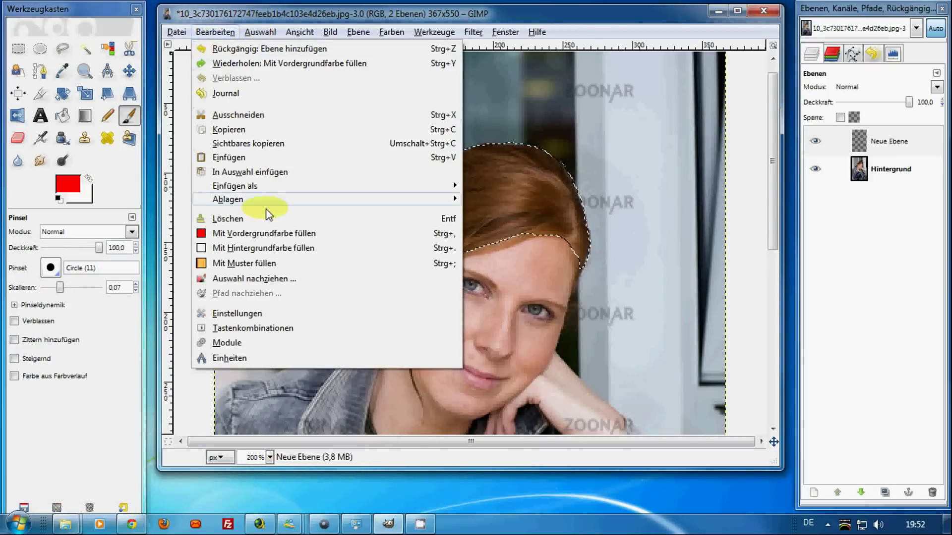
pyautogui.click(252, 233)
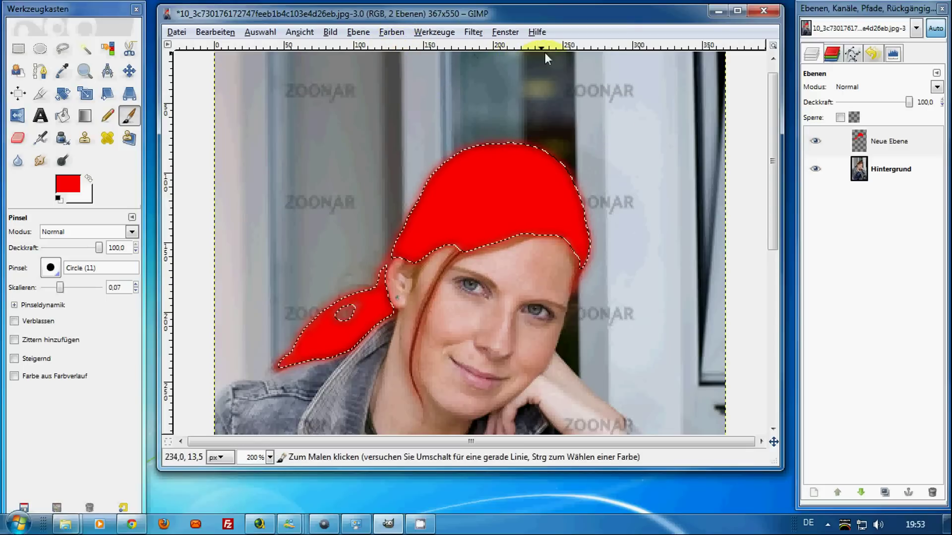
pyautogui.click(263, 32)
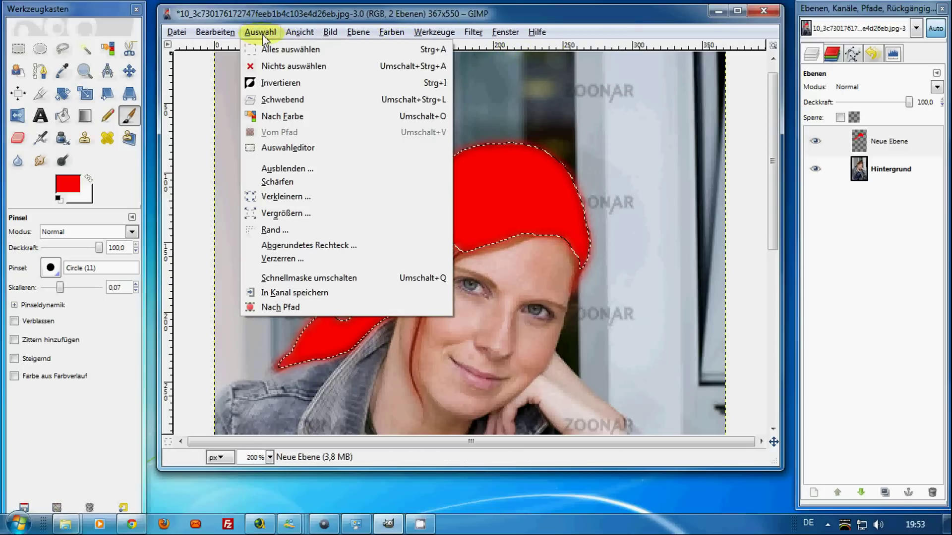
pyautogui.click(298, 68)
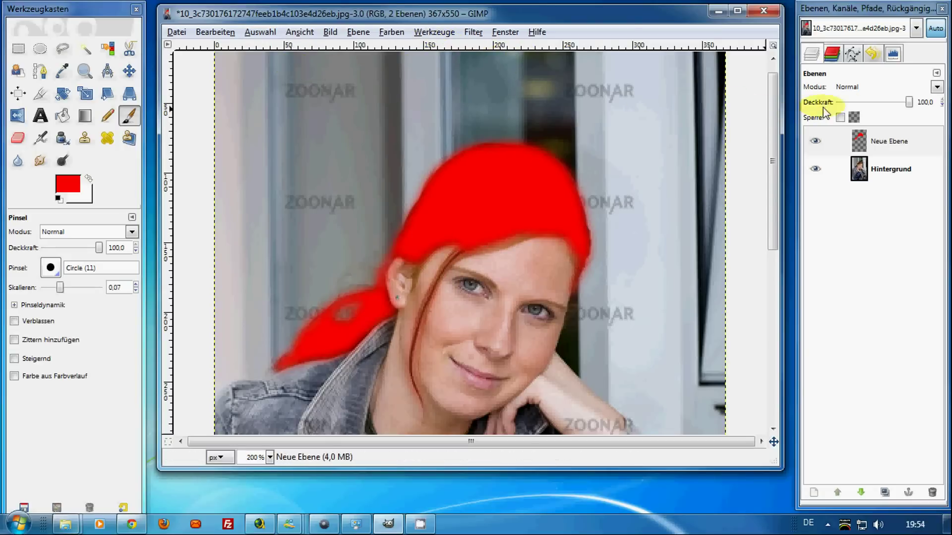
# Step: Set the red layer's mode to Weiche Kanten (soft light) and its opacity to 71
pyautogui.click(846, 93)
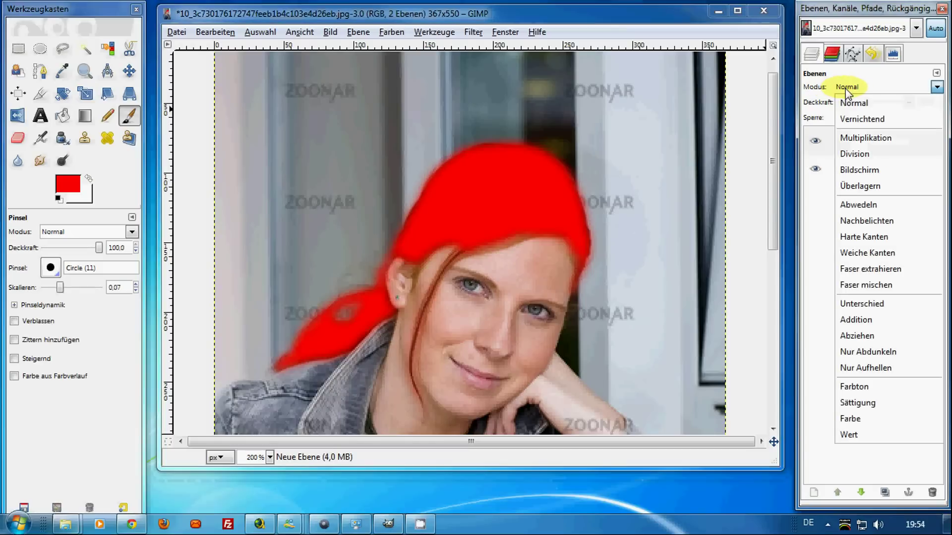
pyautogui.click(877, 254)
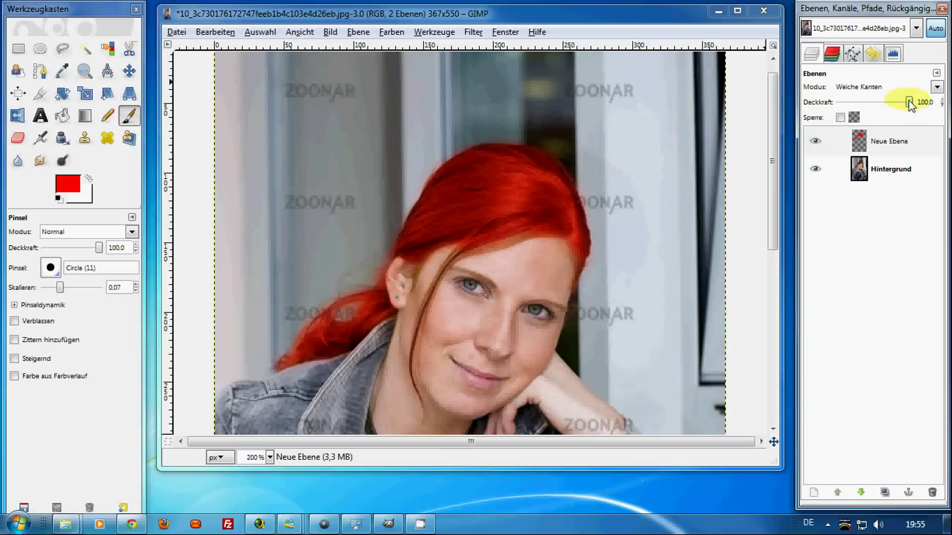
pyautogui.moveTo(903, 104)
pyautogui.mouseDown()
pyautogui.moveTo(868, 116)
pyautogui.moveTo(886, 118)
pyautogui.mouseUp()
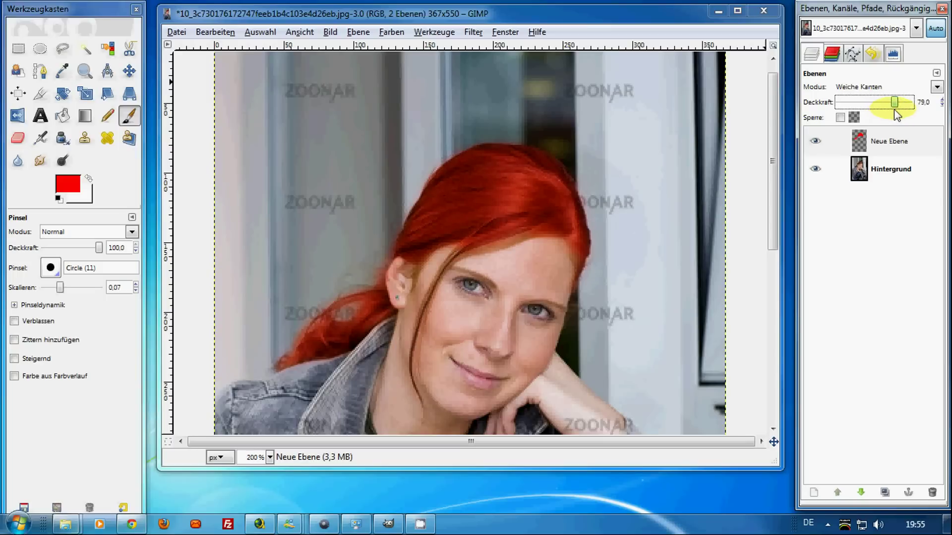
pyautogui.moveTo(895, 110); pyautogui.dragTo(894, 105)
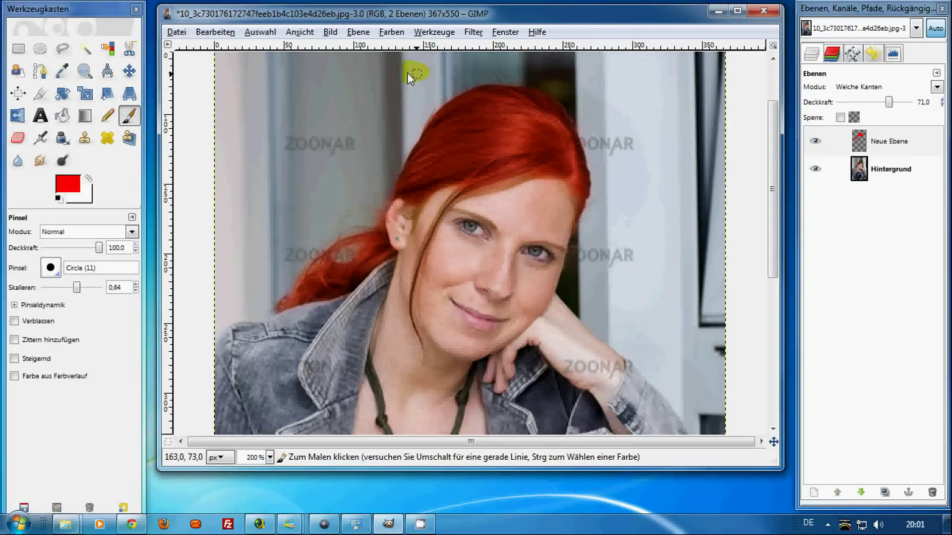
# Step: Choose the Circle Fuzzy (17) brush for the paintbrush
pyautogui.moveTo(488, 194); pyautogui.dragTo(509, 198)
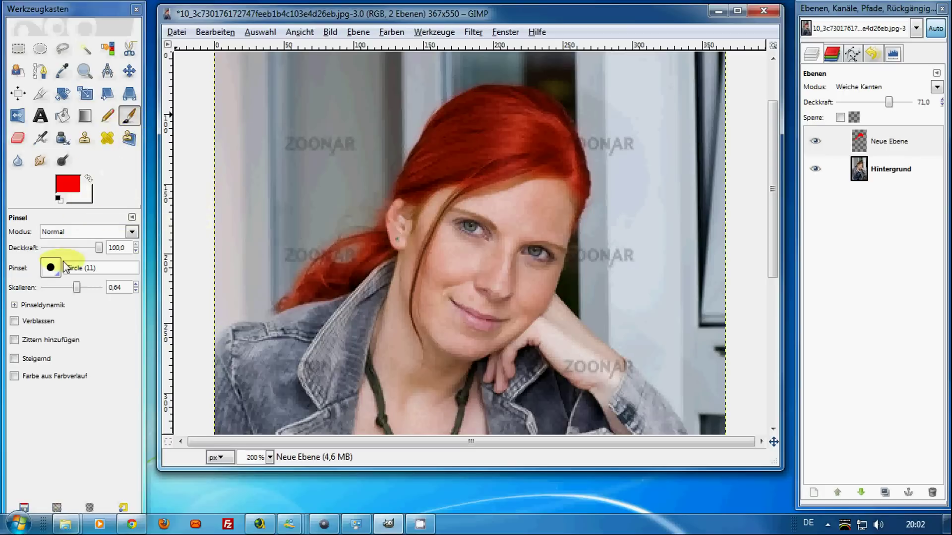
pyautogui.click(51, 269)
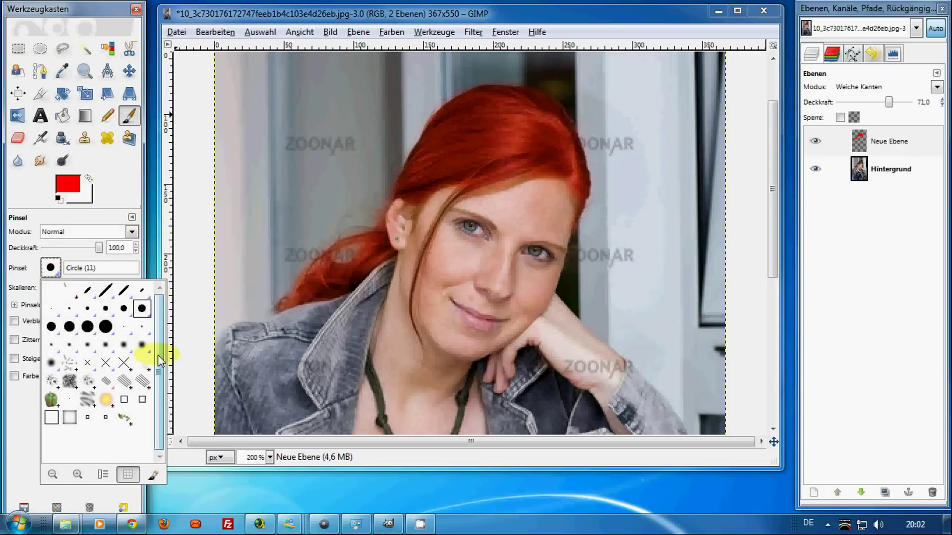
pyautogui.click(52, 366)
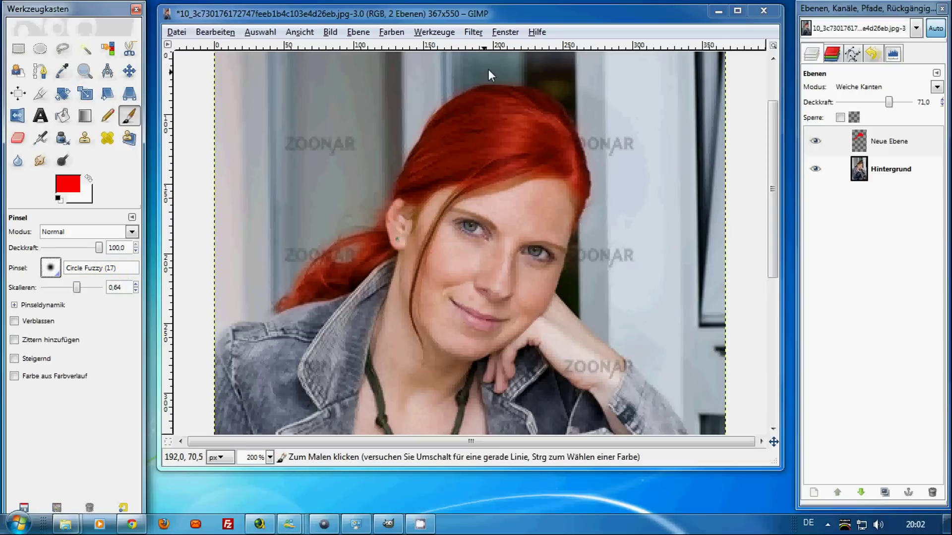
# Step: Zoom in on the hairline and lower the brush scale to about 0.17
pyautogui.moveTo(477, 264); pyautogui.dragTo(509, 260)
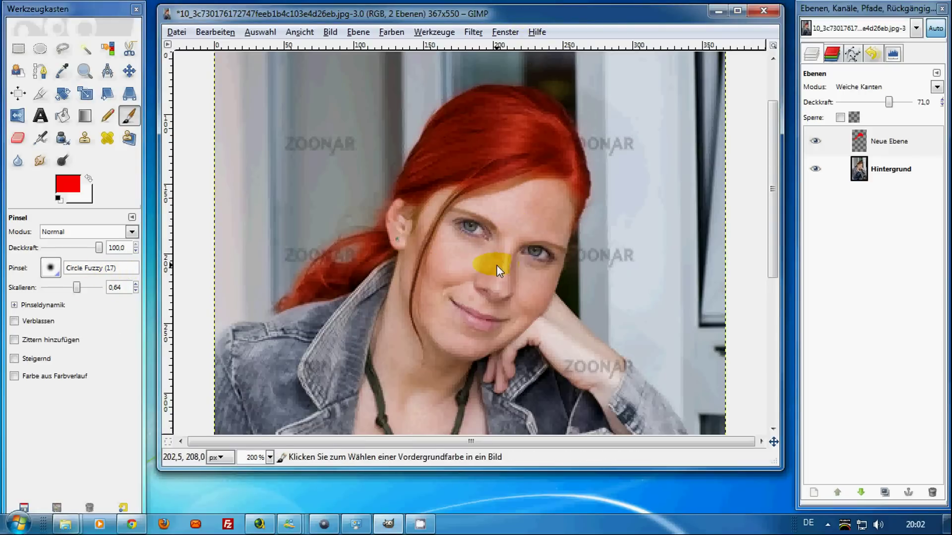
pyautogui.scroll(1, 498, 267)
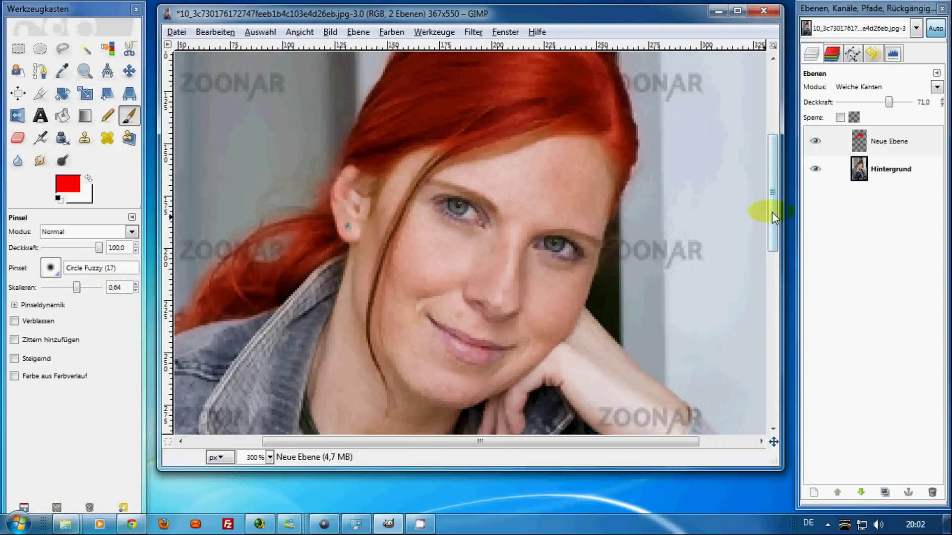
pyautogui.moveTo(772, 212); pyautogui.dragTo(772, 194)
pyautogui.hotkey('ctrl', 'z')
pyautogui.moveTo(502, 213); pyautogui.dragTo(513, 206)
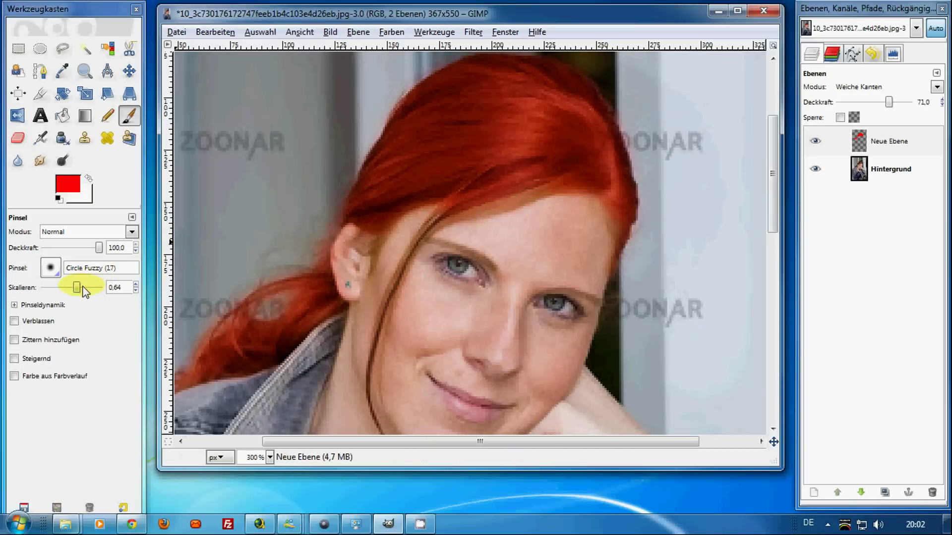
pyautogui.moveTo(77, 289); pyautogui.dragTo(74, 288)
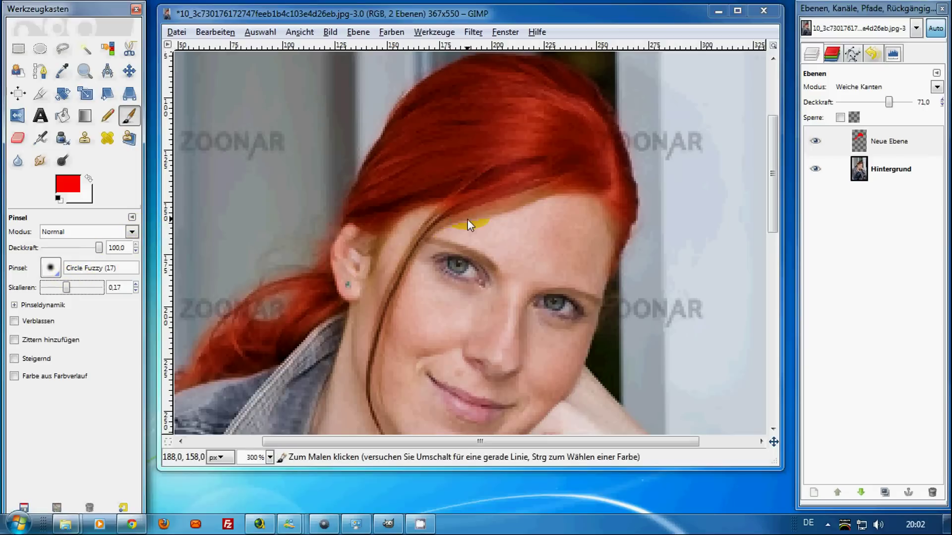
# Step: Paint red along the forehead hairline, the hair edge and the strands near the ear
pyautogui.moveTo(476, 212)
pyautogui.mouseDown()
pyautogui.moveTo(458, 216)
pyautogui.moveTo(532, 198)
pyautogui.moveTo(447, 219)
pyautogui.mouseUp()
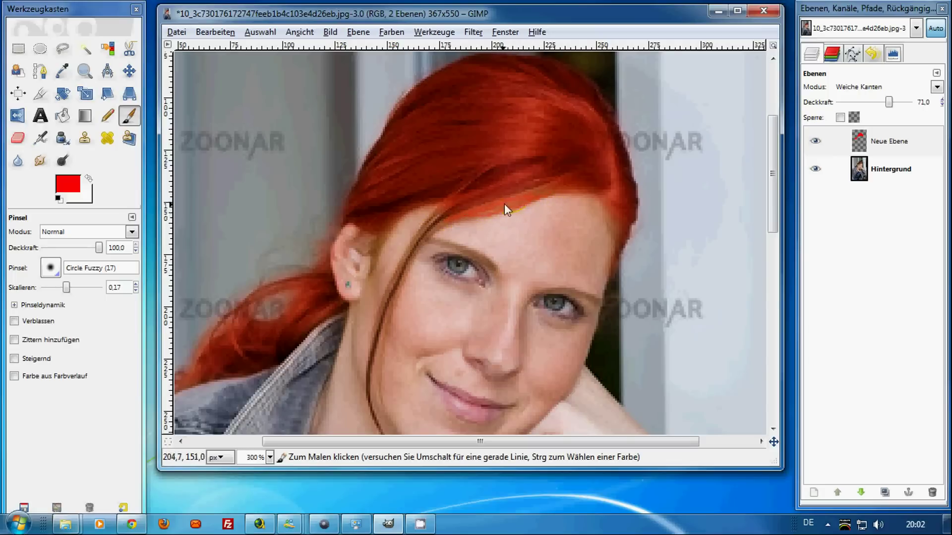
pyautogui.moveTo(510, 203)
pyautogui.mouseDown()
pyautogui.moveTo(429, 224)
pyautogui.moveTo(423, 231)
pyautogui.moveTo(437, 225)
pyautogui.moveTo(420, 236)
pyautogui.moveTo(429, 231)
pyautogui.mouseUp()
pyautogui.moveTo(607, 226)
pyautogui.mouseDown()
pyautogui.moveTo(612, 260)
pyautogui.moveTo(616, 236)
pyautogui.mouseUp()
pyautogui.moveTo(609, 201); pyautogui.dragTo(588, 193)
pyautogui.click(392, 230)
pyautogui.moveTo(389, 223)
pyautogui.mouseDown()
pyautogui.moveTo(374, 266)
pyautogui.moveTo(373, 248)
pyautogui.moveTo(350, 244)
pyautogui.moveTo(365, 234)
pyautogui.moveTo(359, 244)
pyautogui.moveTo(368, 234)
pyautogui.moveTo(376, 245)
pyautogui.moveTo(360, 243)
pyautogui.moveTo(377, 234)
pyautogui.mouseUp()
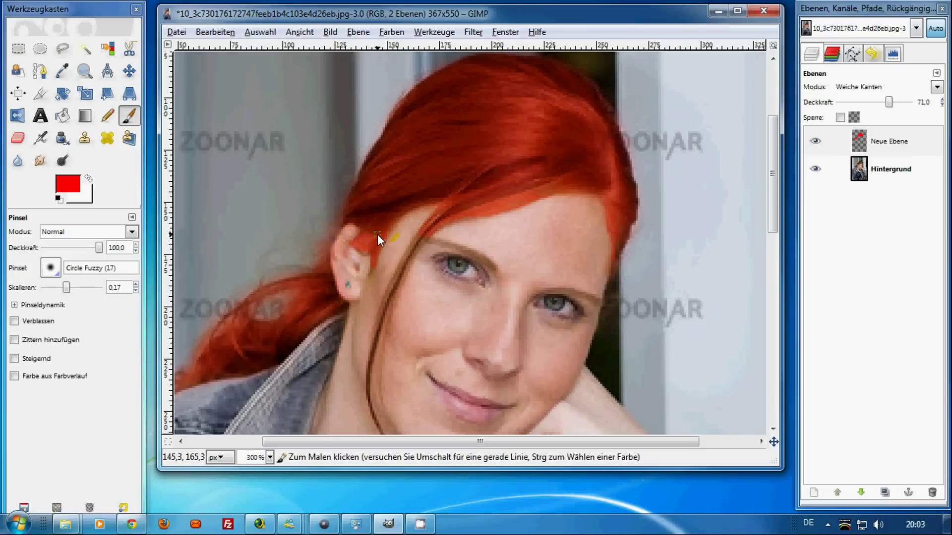
pyautogui.click(566, 216)
pyautogui.scroll(-2, 499, 231)
pyautogui.scroll(-1, 499, 231)
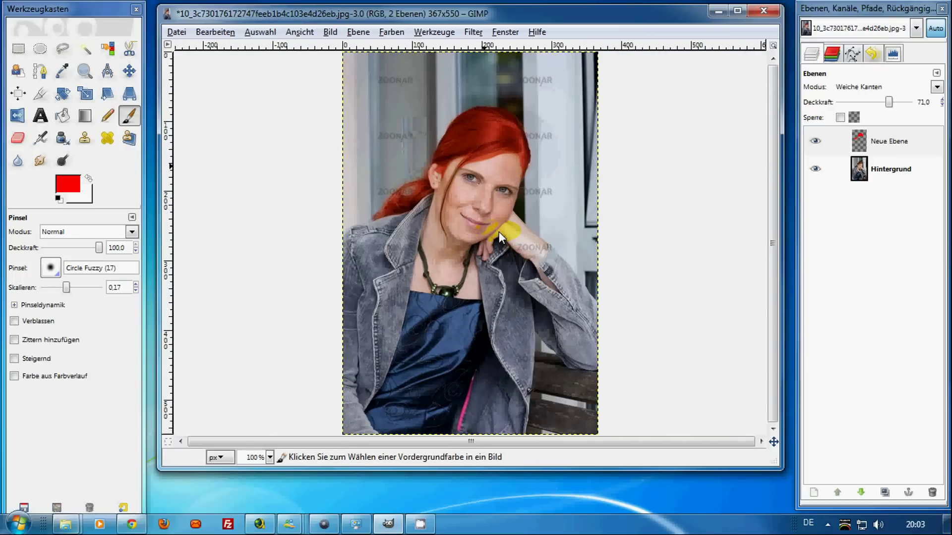
# Step: Try lower opacities, settle the red hair layer at 87, and erase stray red on the forehead
pyautogui.scroll(1, 498, 231)
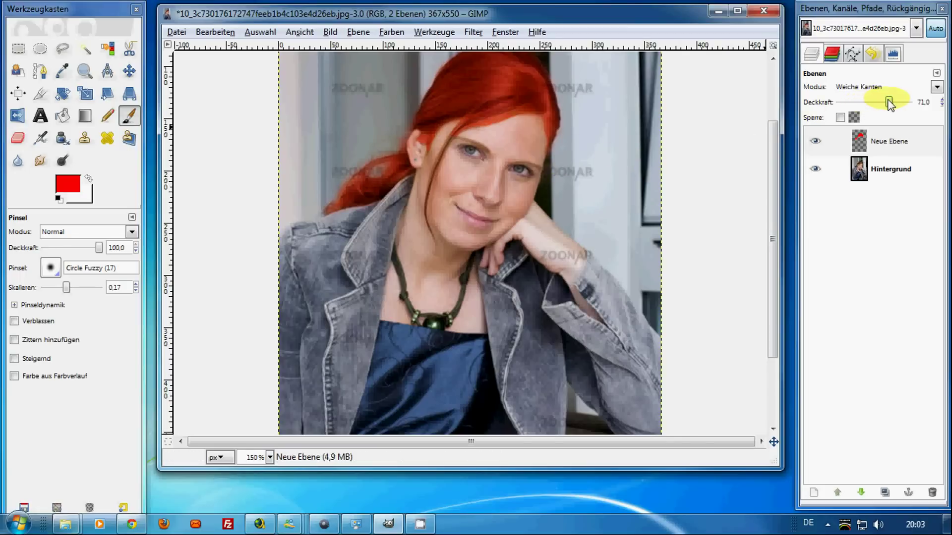
pyautogui.moveTo(889, 102); pyautogui.dragTo(878, 105)
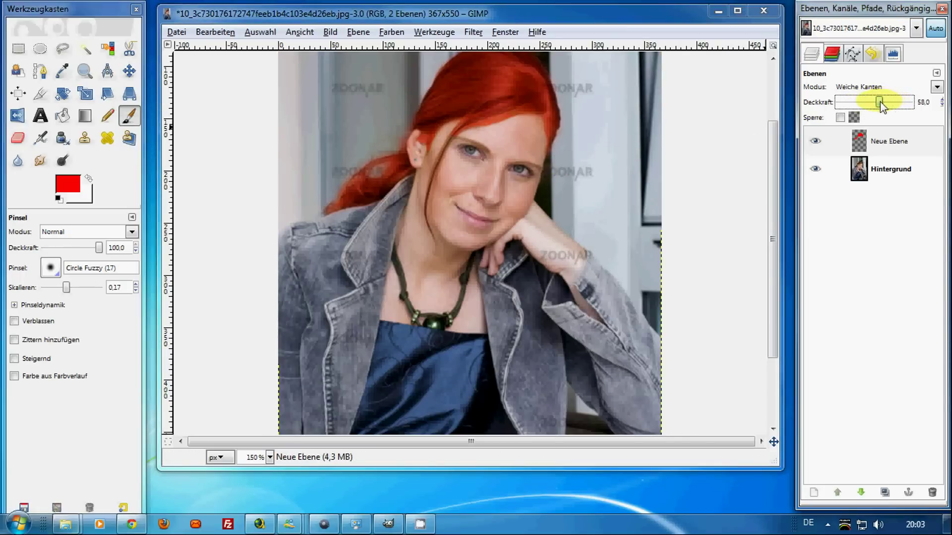
pyautogui.moveTo(878, 103); pyautogui.dragTo(901, 108)
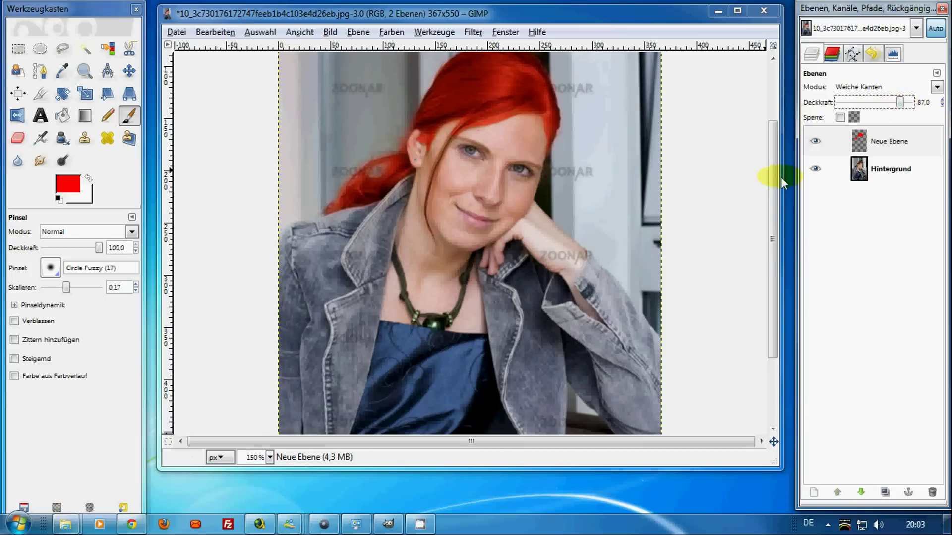
pyautogui.moveTo(774, 181); pyautogui.dragTo(774, 149)
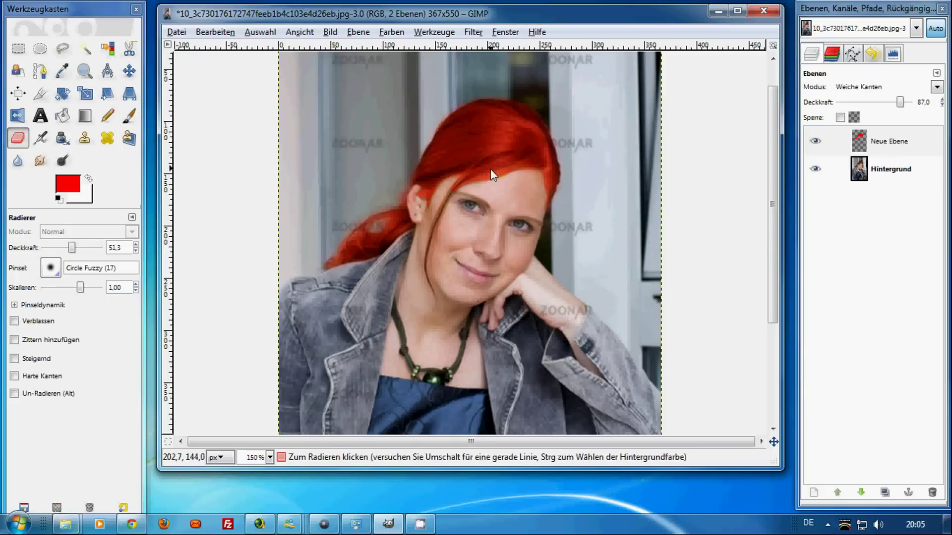
pyautogui.moveTo(490, 168)
pyautogui.mouseDown()
pyautogui.moveTo(517, 172)
pyautogui.moveTo(479, 177)
pyautogui.moveTo(490, 179)
pyautogui.moveTo(475, 194)
pyautogui.moveTo(511, 183)
pyautogui.moveTo(494, 180)
pyautogui.moveTo(510, 182)
pyautogui.mouseUp()
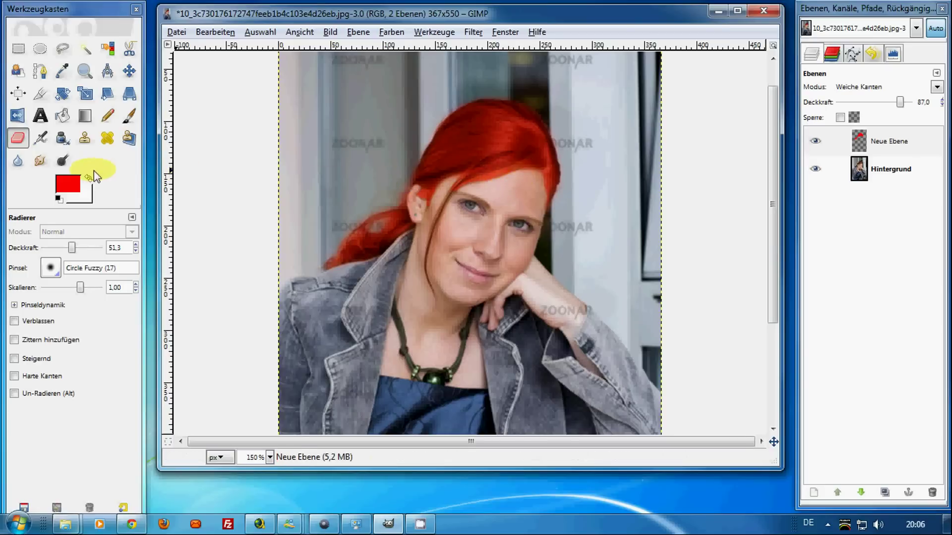
# Step: Resize the soft eraser brush to a Scale of 0,24
pyautogui.click(17, 137)
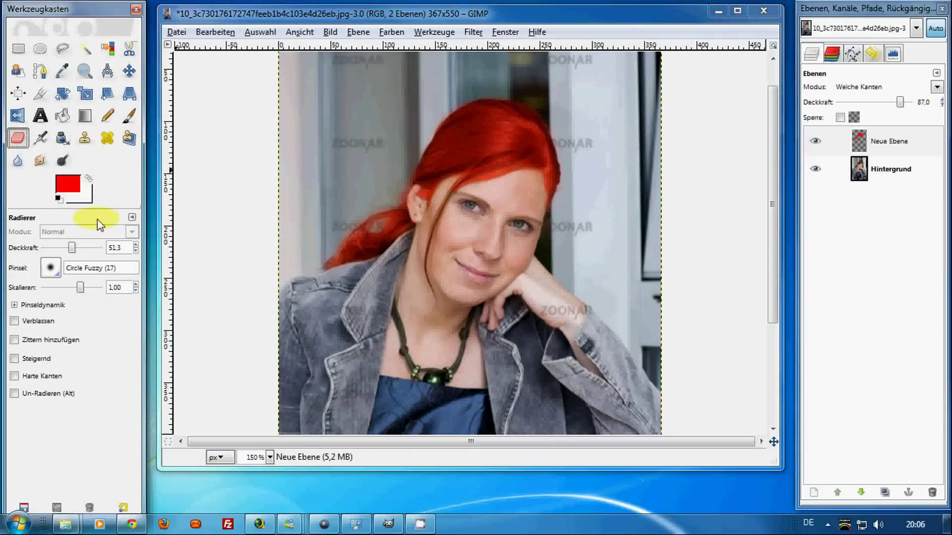
pyautogui.moveTo(81, 288); pyautogui.dragTo(83, 293)
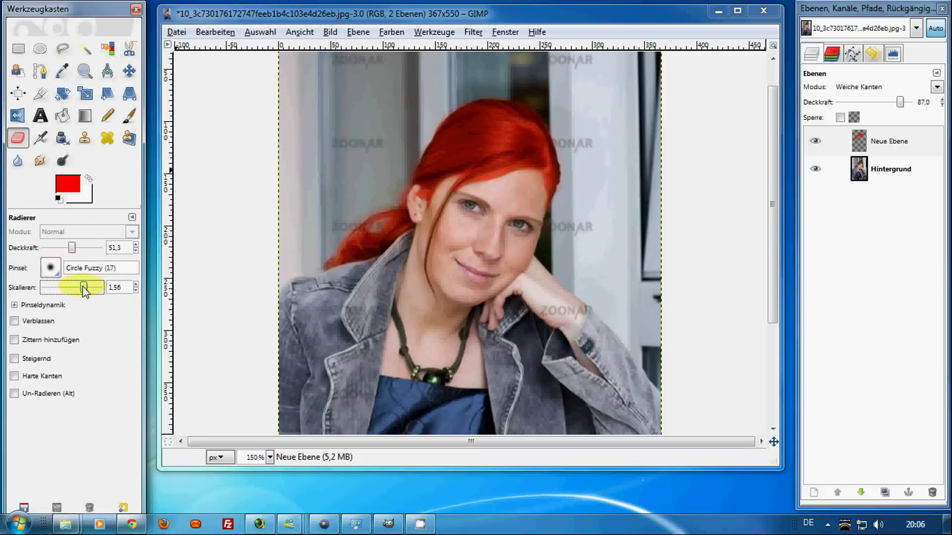
pyautogui.keyDown('ctrl'); pyautogui.scroll(1, 470, 242); pyautogui.keyUp('ctrl')
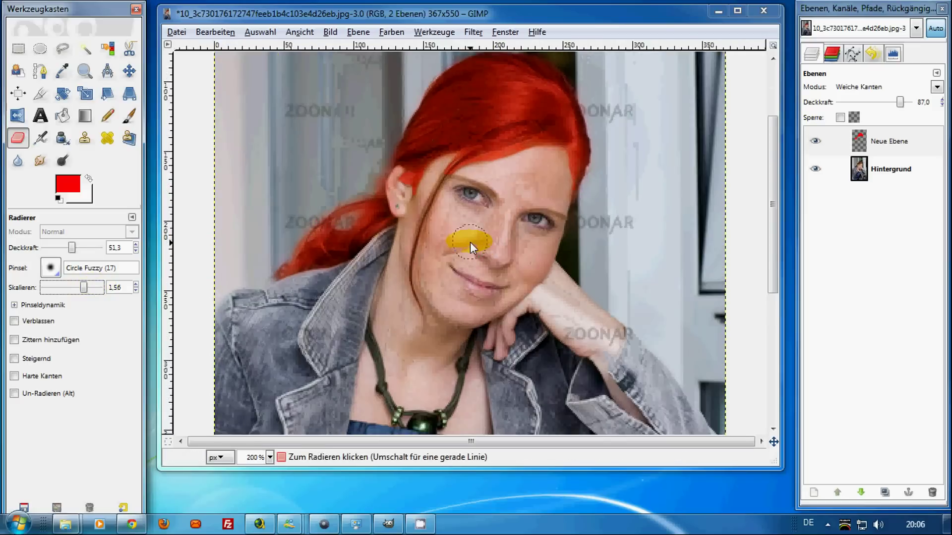
pyautogui.keyDown('ctrl'); pyautogui.scroll(1, 470, 241); pyautogui.keyUp('ctrl')
pyautogui.moveTo(82, 288); pyautogui.dragTo(58, 288)
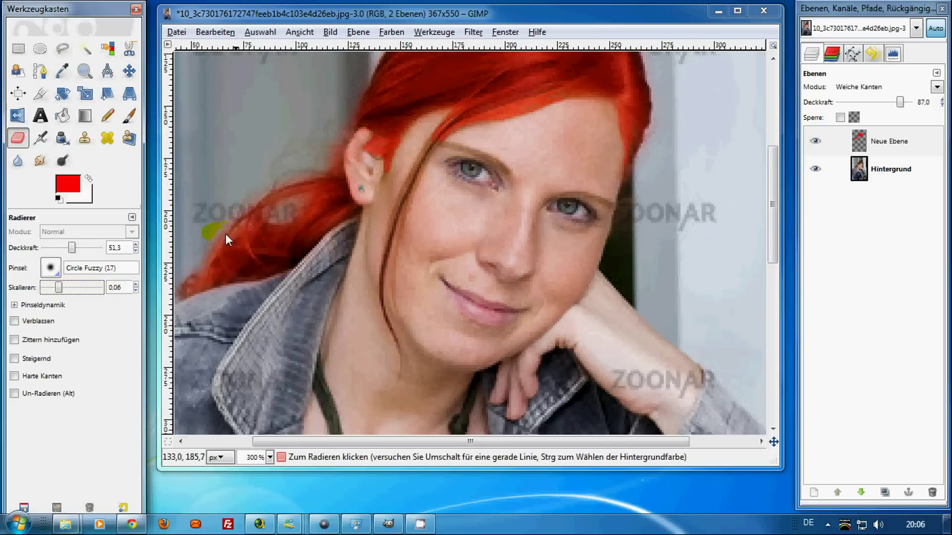
pyautogui.moveTo(58, 287); pyautogui.dragTo(70, 287)
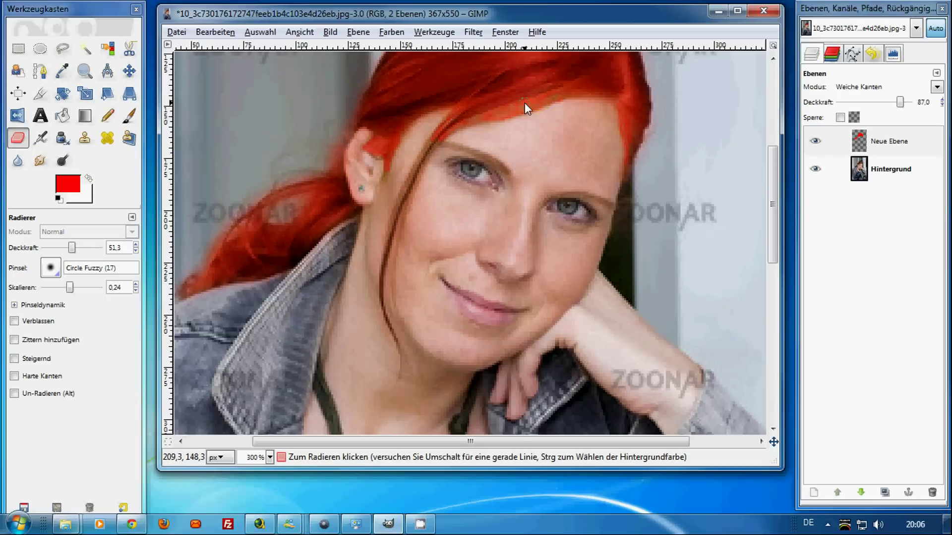
# Step: Erase red spill along the hairline and around the ear on Neue Ebene, then zoom to 150%
pyautogui.moveTo(550, 108)
pyautogui.mouseDown()
pyautogui.moveTo(487, 123)
pyautogui.moveTo(553, 108)
pyautogui.mouseUp()
pyautogui.moveTo(617, 114); pyautogui.dragTo(627, 154)
pyautogui.moveTo(400, 144)
pyautogui.mouseDown()
pyautogui.moveTo(396, 161)
pyautogui.moveTo(365, 150)
pyautogui.moveTo(382, 131)
pyautogui.moveTo(404, 145)
pyautogui.moveTo(372, 159)
pyautogui.mouseUp()
pyautogui.moveTo(644, 153); pyautogui.dragTo(661, 159)
pyautogui.click(534, 189)
pyautogui.keyDown('ctrl'); pyautogui.scroll(-2, 516, 205); pyautogui.keyUp('ctrl')
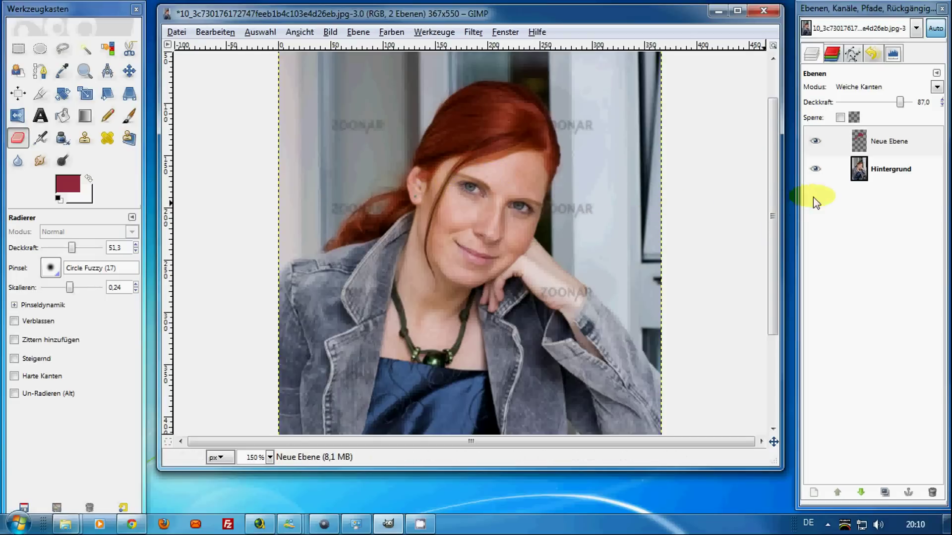
# Step: Lock Neue Ebene's alpha channel, fill the hair teal, and erase stray colour on the face
pyautogui.click(885, 144)
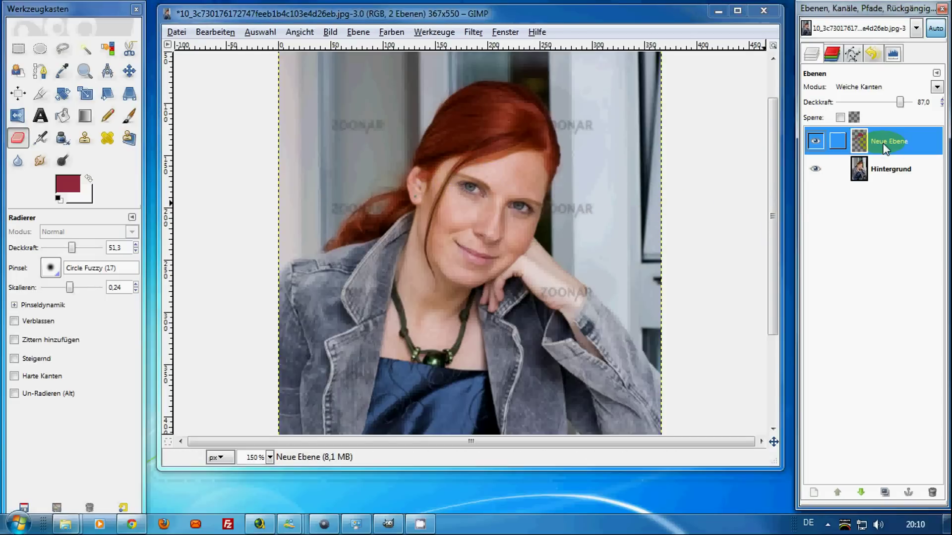
pyautogui.click(840, 117)
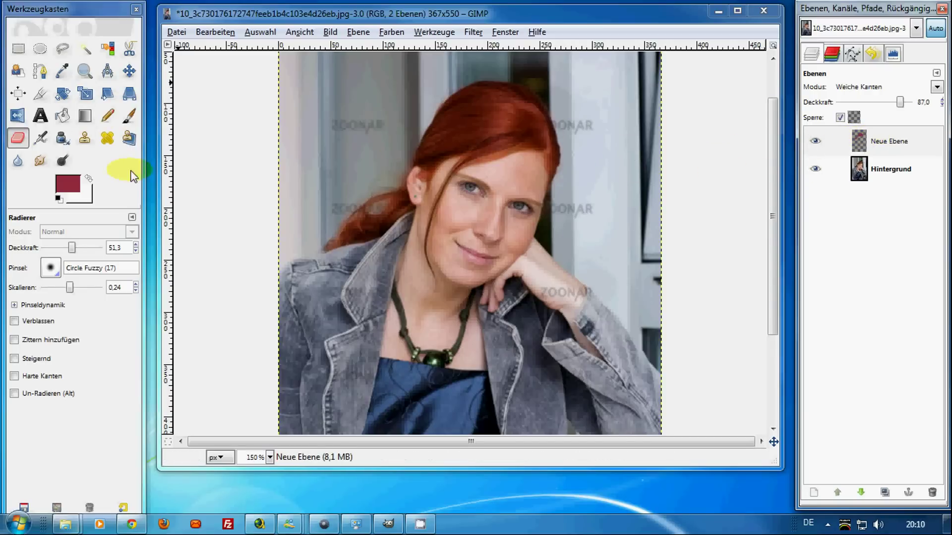
pyautogui.click(67, 183)
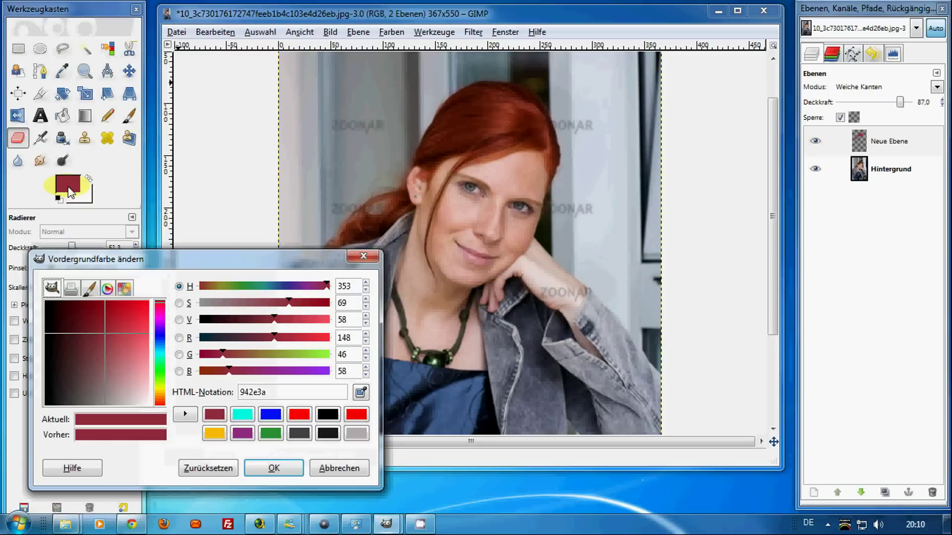
pyautogui.click(158, 356)
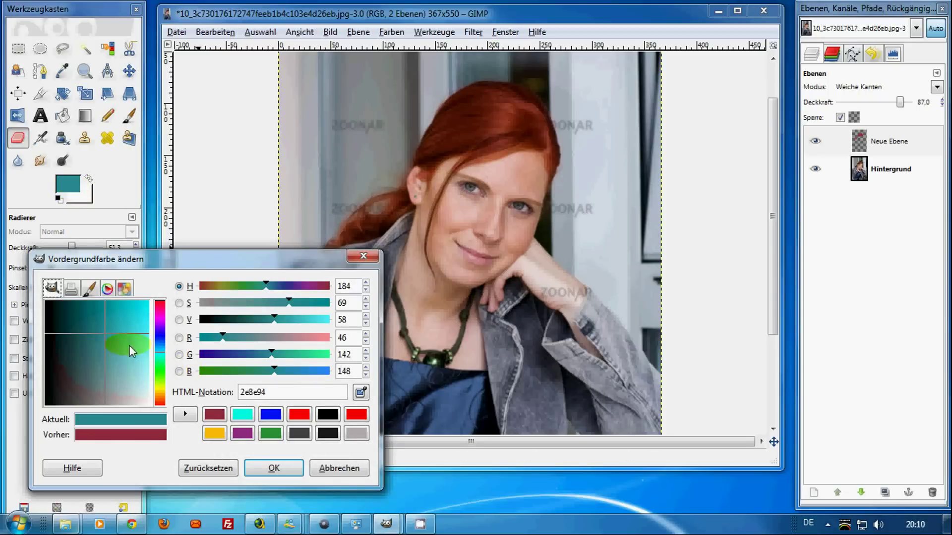
pyautogui.click(275, 469)
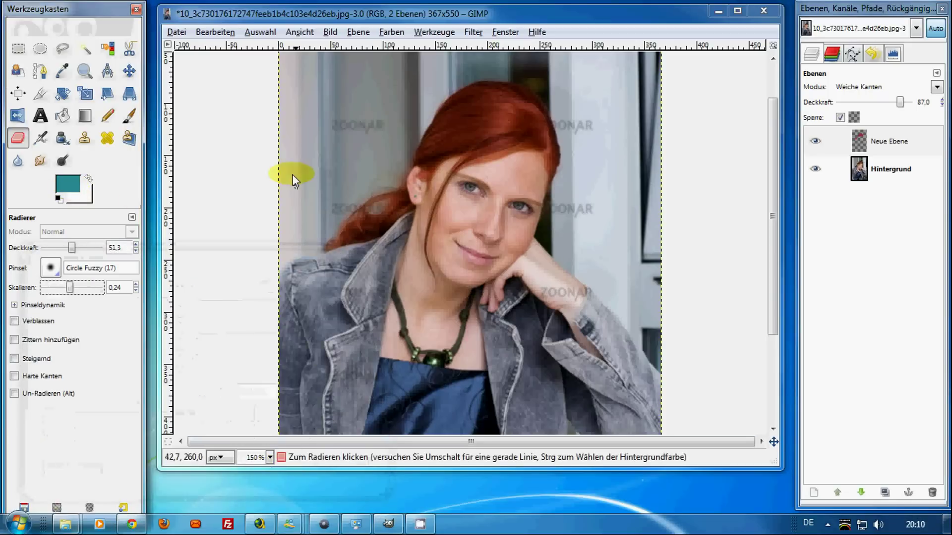
pyautogui.click(214, 32)
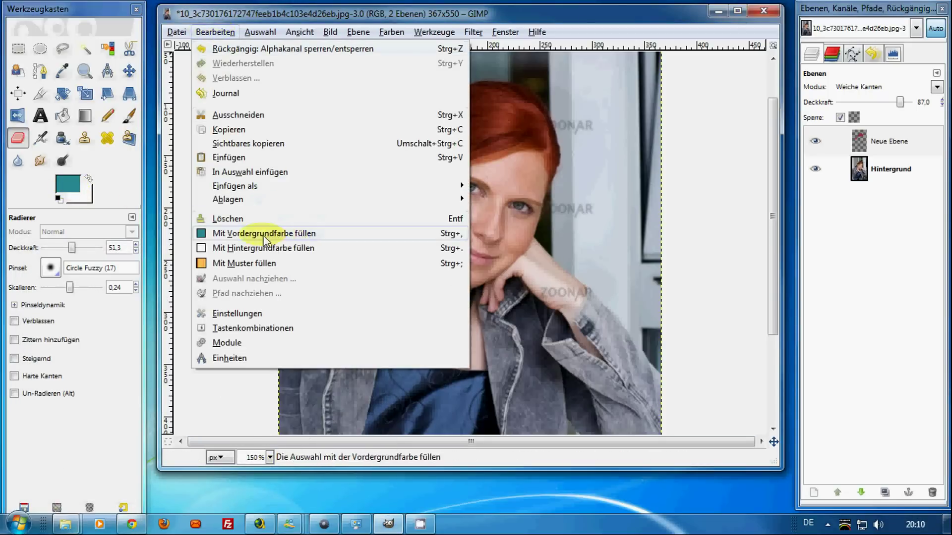
pyautogui.click(250, 233)
pyautogui.click(453, 213)
pyautogui.moveTo(508, 169)
pyautogui.mouseDown()
pyautogui.moveTo(525, 173)
pyautogui.moveTo(507, 183)
pyautogui.mouseUp()
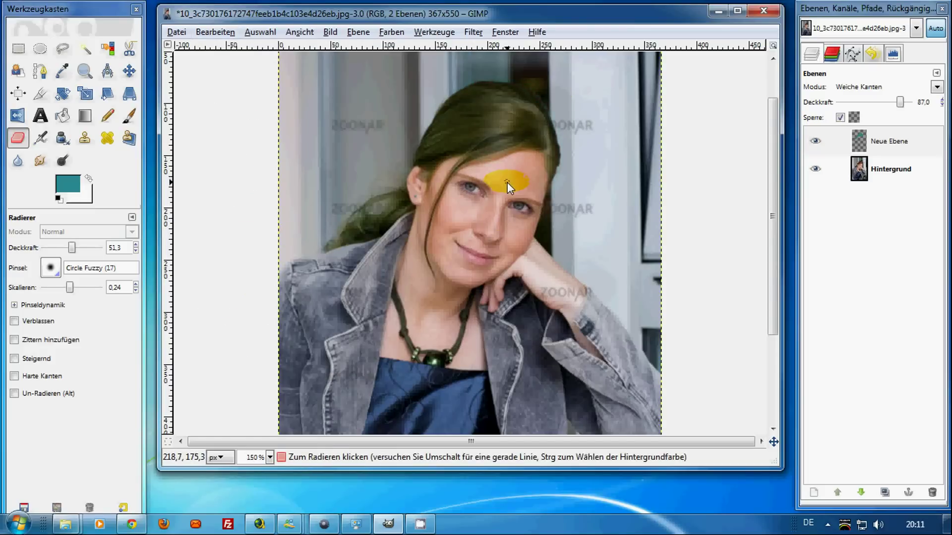
# Step: Fill the hair layer with purple and soften the colour edges near the face
pyautogui.click(74, 187)
pyautogui.click(160, 353)
pyautogui.moveTo(159, 352); pyautogui.dragTo(159, 321)
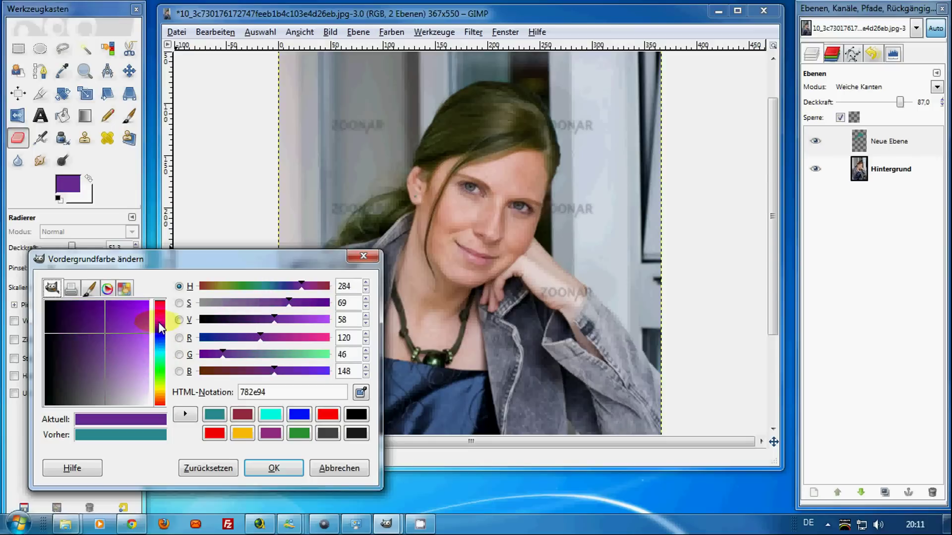
pyautogui.click(265, 466)
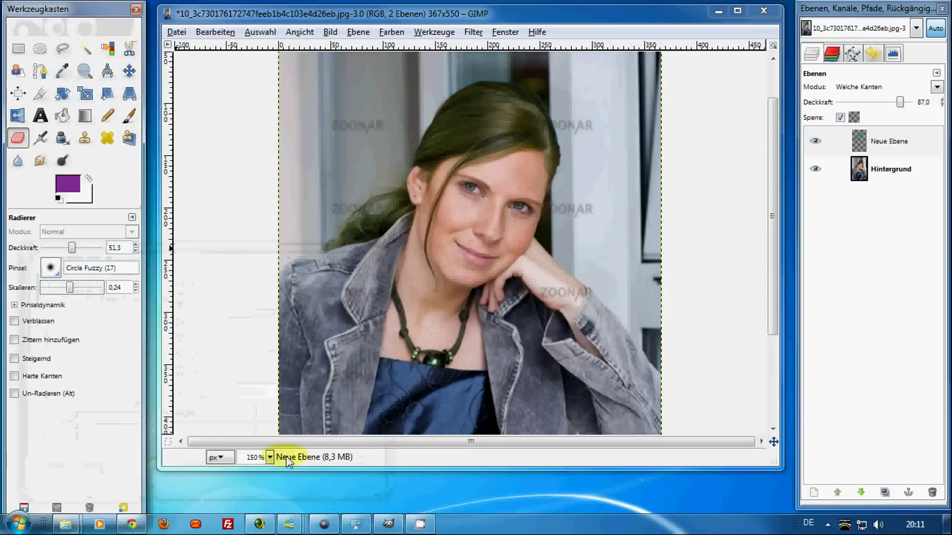
pyautogui.click(215, 33)
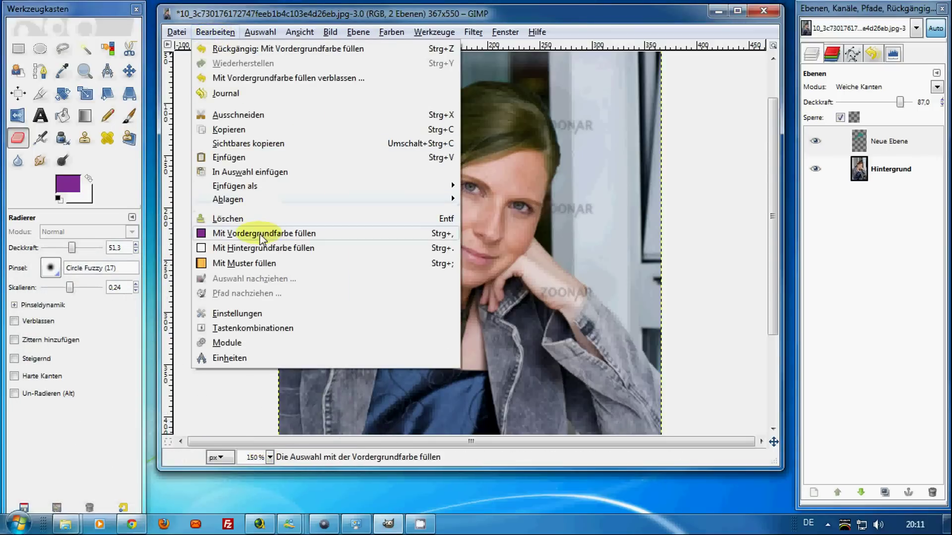
pyautogui.click(248, 234)
pyautogui.moveTo(442, 160)
pyautogui.mouseDown()
pyautogui.moveTo(475, 188)
pyautogui.moveTo(425, 175)
pyautogui.mouseUp()
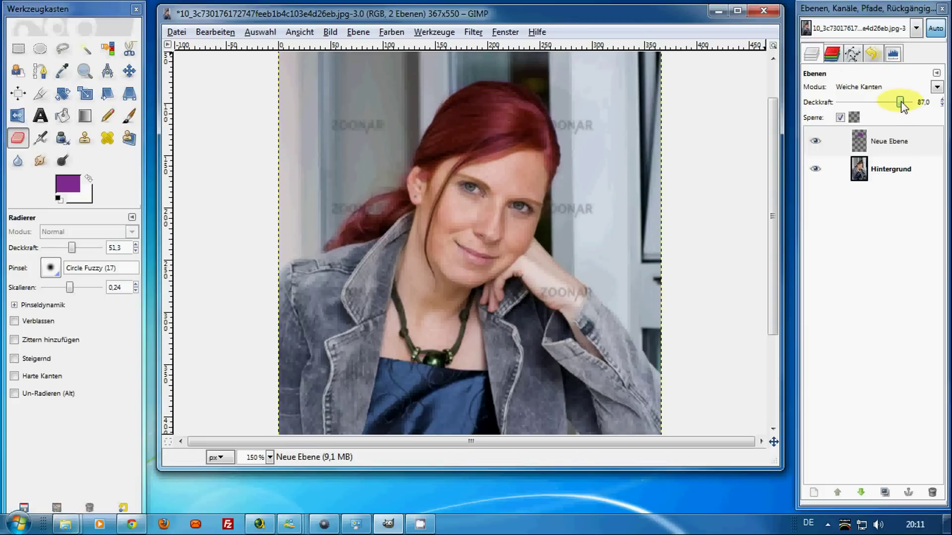
# Step: Test lower and higher opacities on the hair layer, then fill it with green
pyautogui.moveTo(901, 103)
pyautogui.mouseDown()
pyautogui.moveTo(881, 108)
pyautogui.moveTo(909, 104)
pyautogui.moveTo(838, 112)
pyautogui.mouseUp()
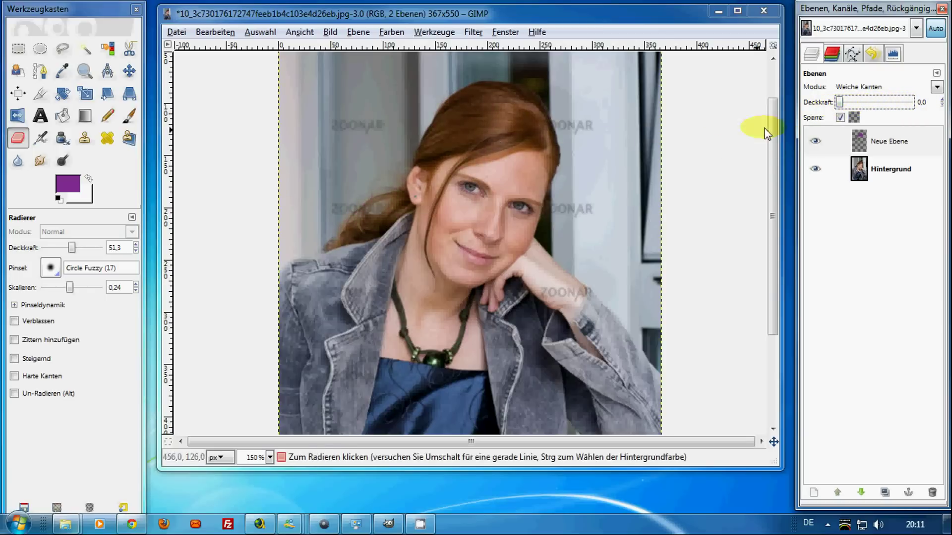
pyautogui.moveTo(840, 103)
pyautogui.mouseDown()
pyautogui.moveTo(906, 117)
pyautogui.moveTo(900, 110)
pyautogui.mouseUp()
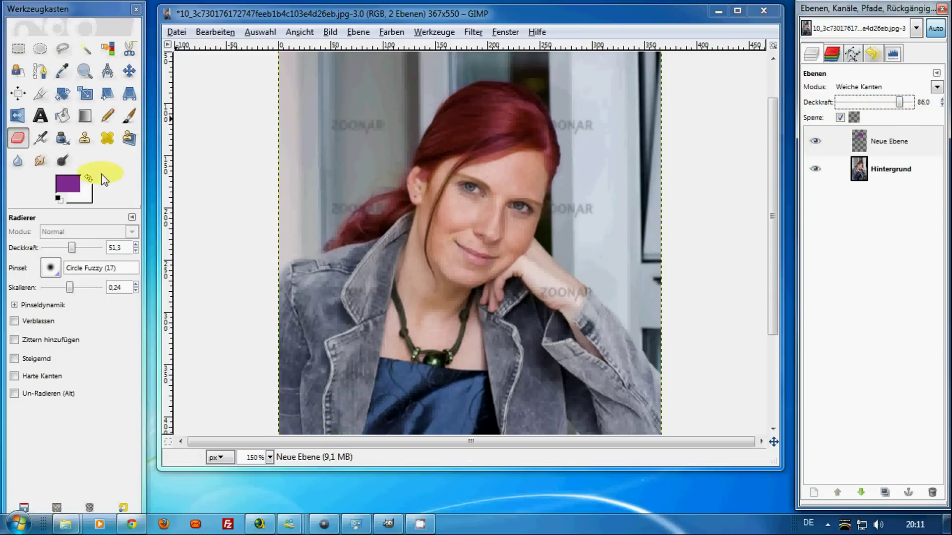
pyautogui.click(65, 187)
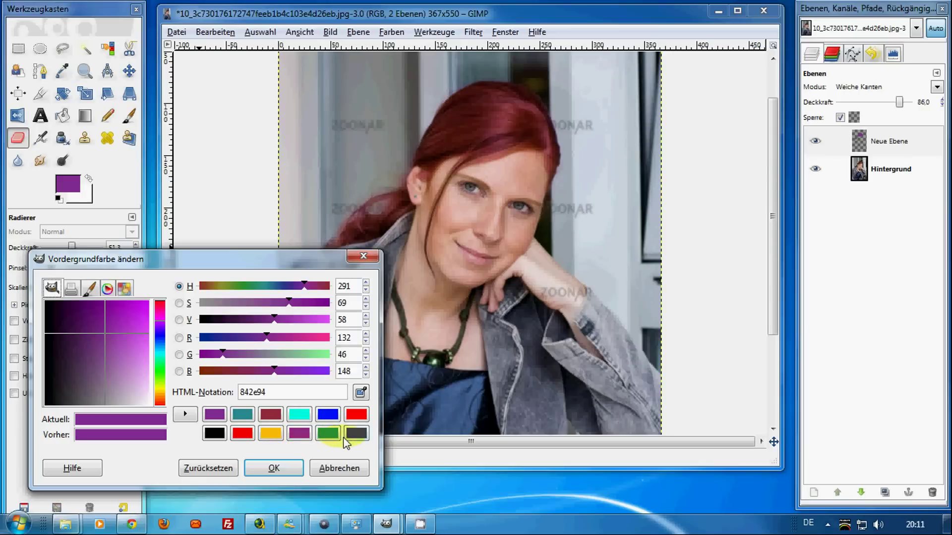
pyautogui.click(328, 433)
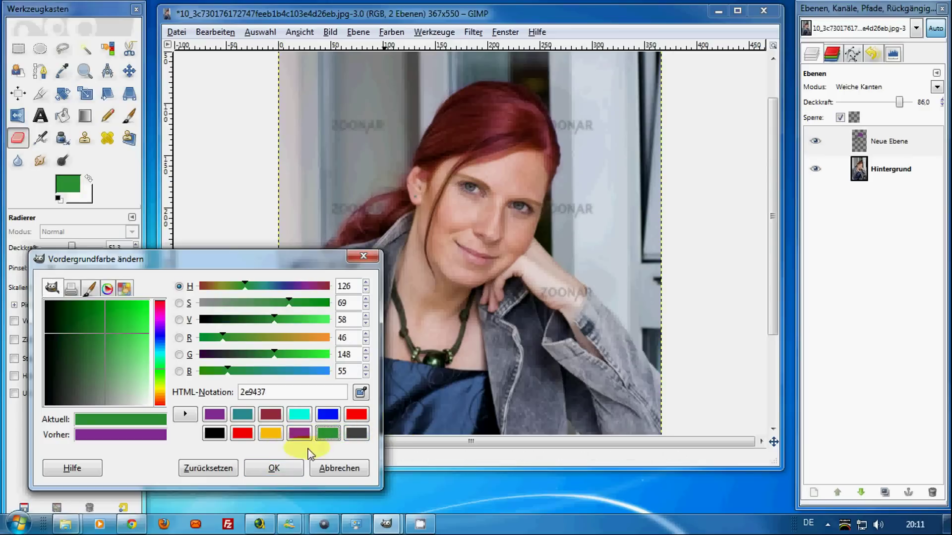
pyautogui.click(276, 469)
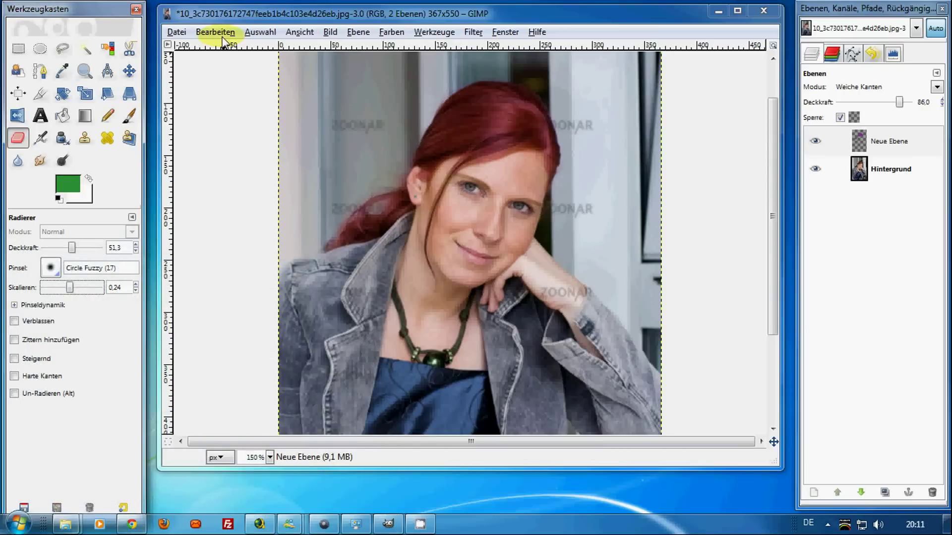
pyautogui.click(220, 34)
pyautogui.click(248, 234)
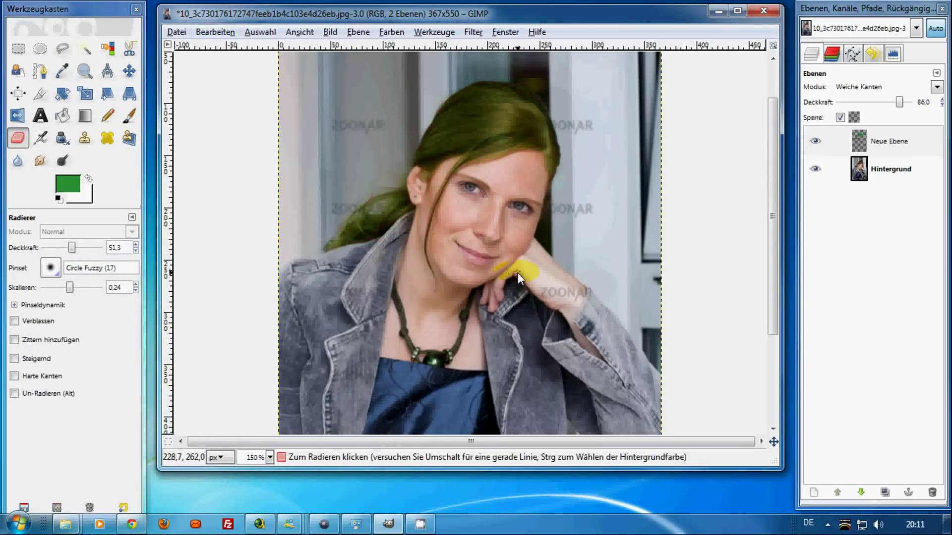
# Step: Set the hair layer opacity to 78 and refill it with bright red
pyautogui.moveTo(905, 100); pyautogui.dragTo(894, 104)
pyautogui.click(68, 184)
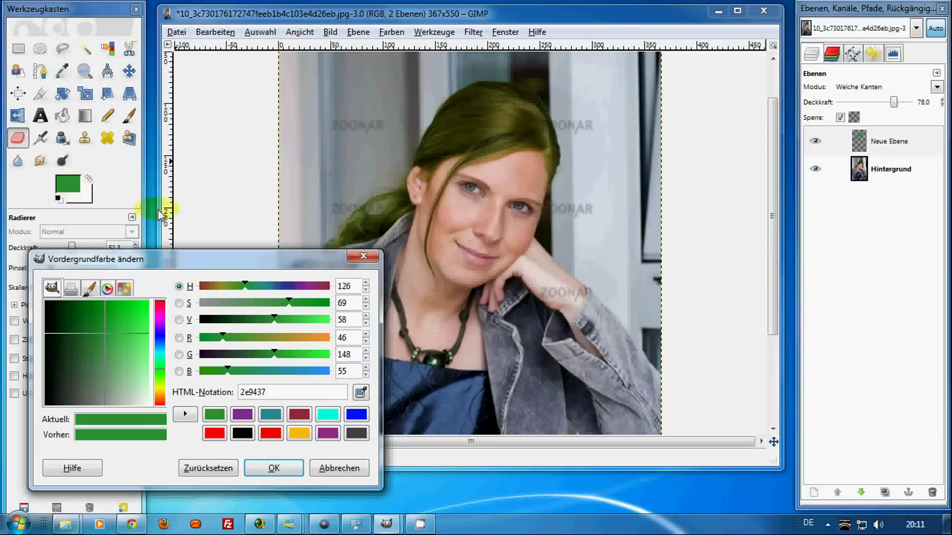
pyautogui.click(160, 303)
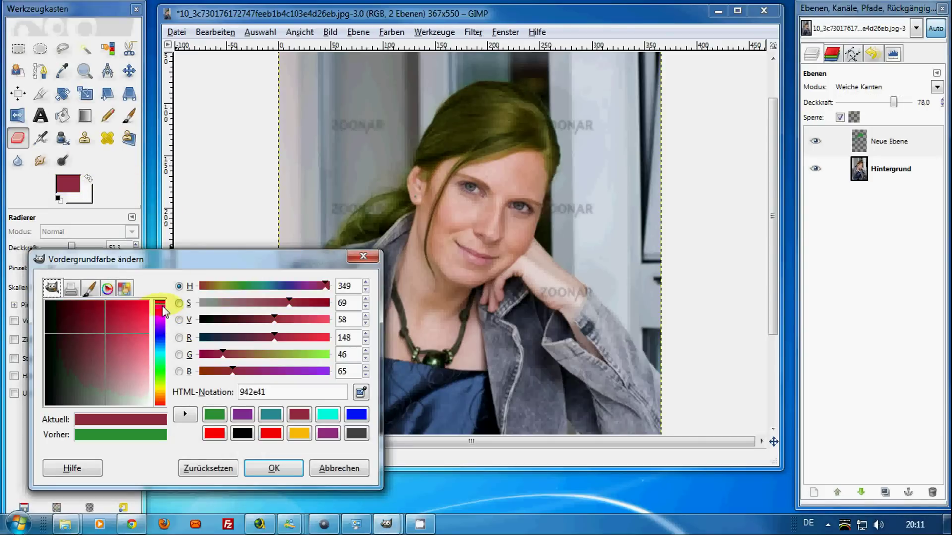
pyautogui.moveTo(163, 309); pyautogui.dragTo(159, 301)
pyautogui.click(147, 302)
pyautogui.click(272, 466)
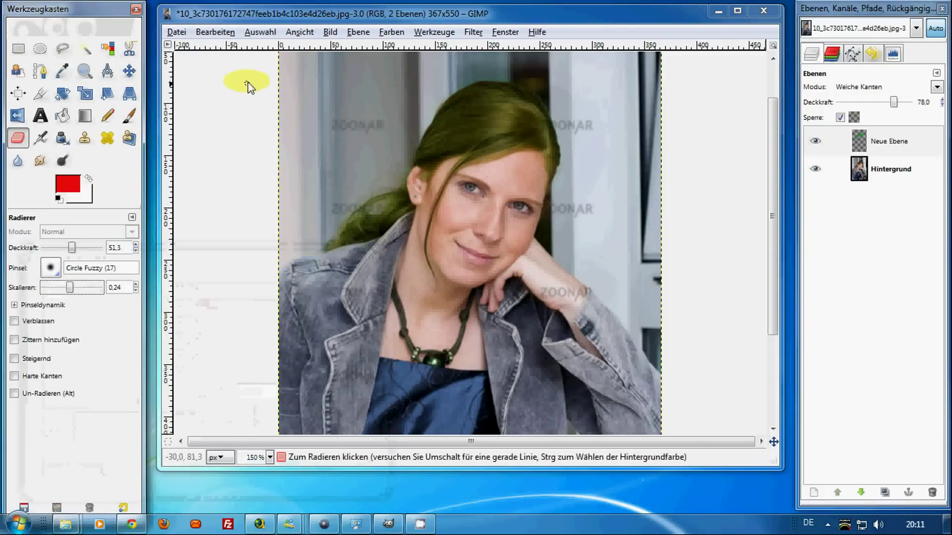
pyautogui.click(215, 31)
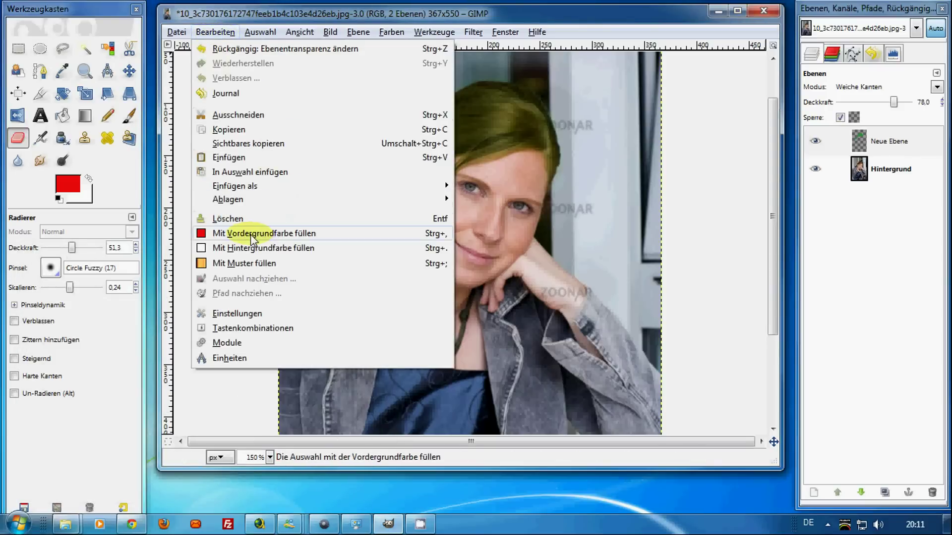
pyautogui.click(252, 238)
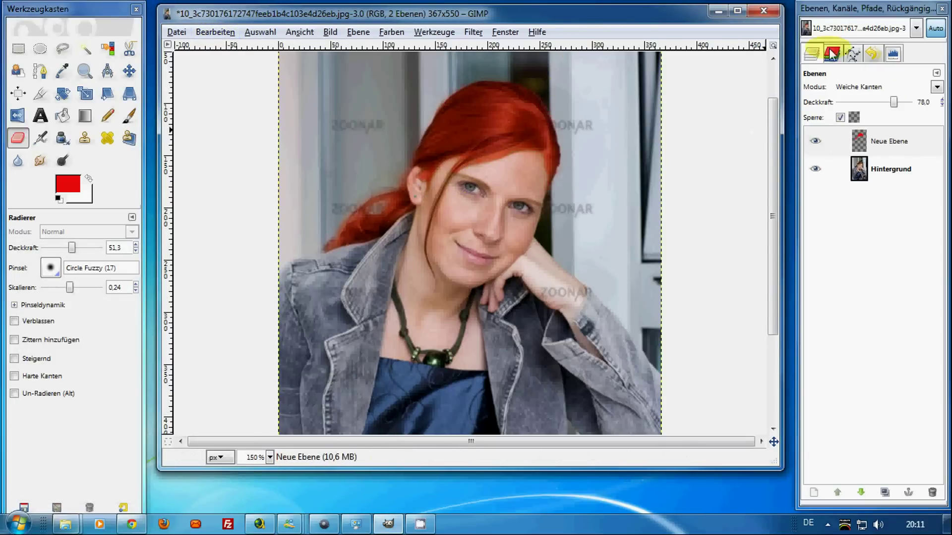
# Step: Lower the red hair layer to 66 opacity and hide then show Neue Ebene for comparison
pyautogui.moveTo(894, 102); pyautogui.dragTo(888, 103)
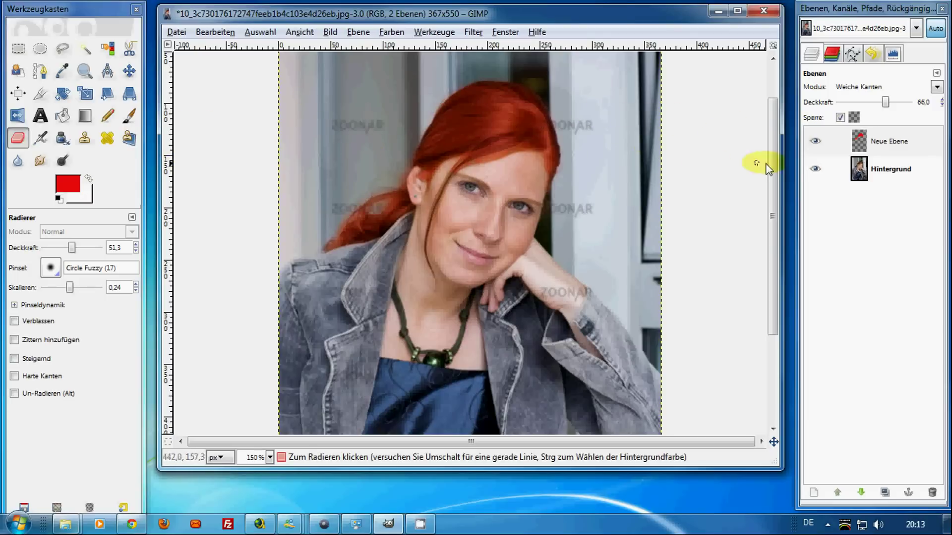
pyautogui.click(815, 143)
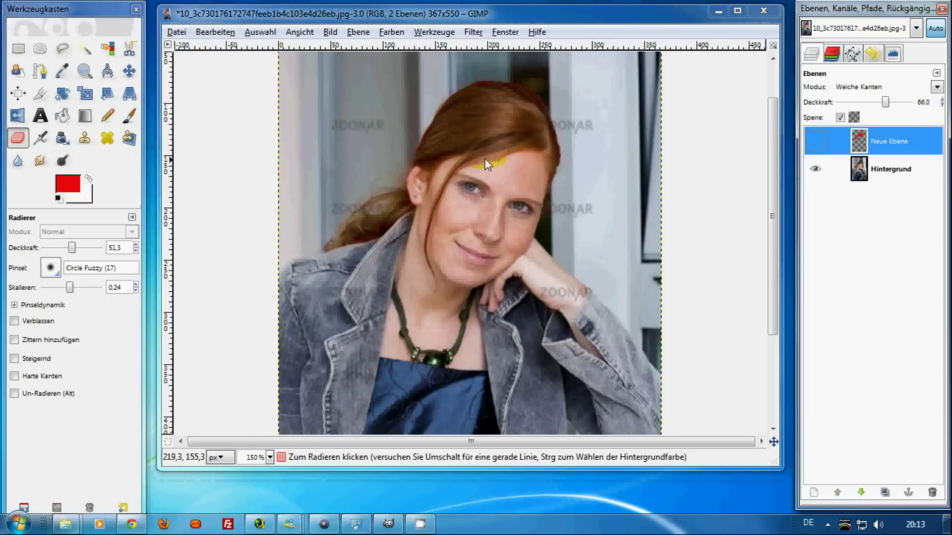
pyautogui.click(816, 141)
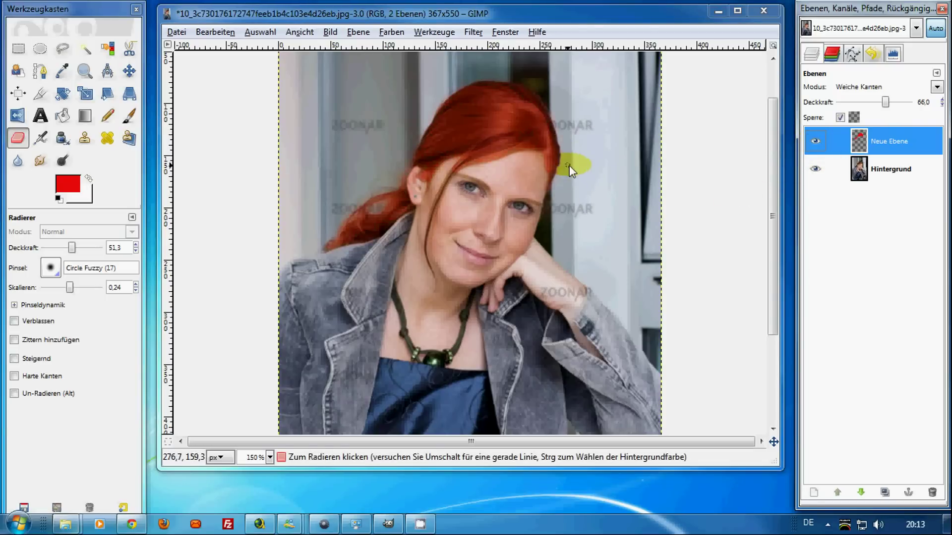
pyautogui.click(565, 15)
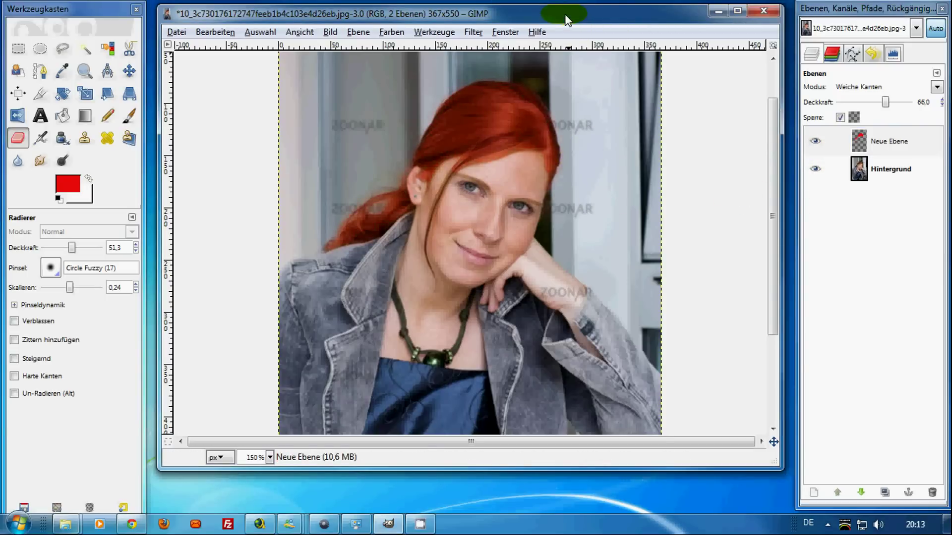